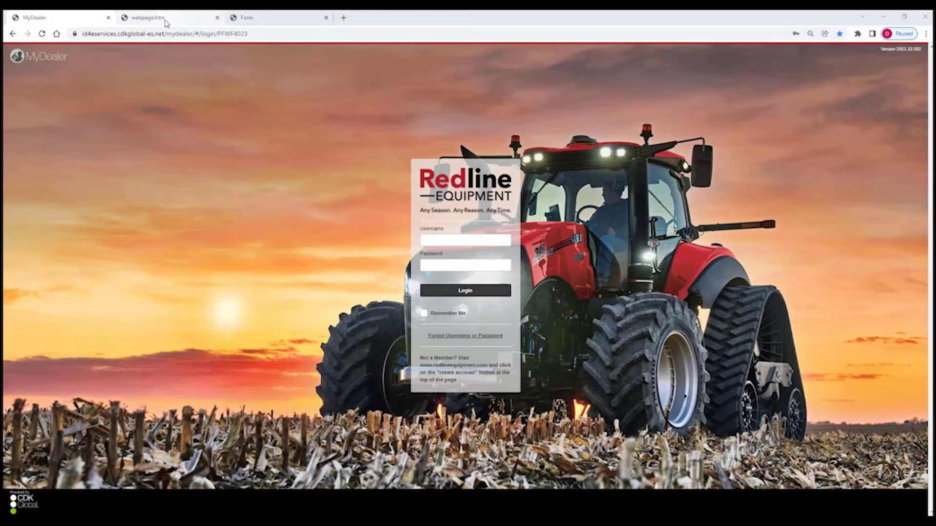
- Switch to the webpage.htm tab showing the Redline Equipment MyRedlineDealer intro page
{"action": "left_click", "coordinate": [166, 19]}
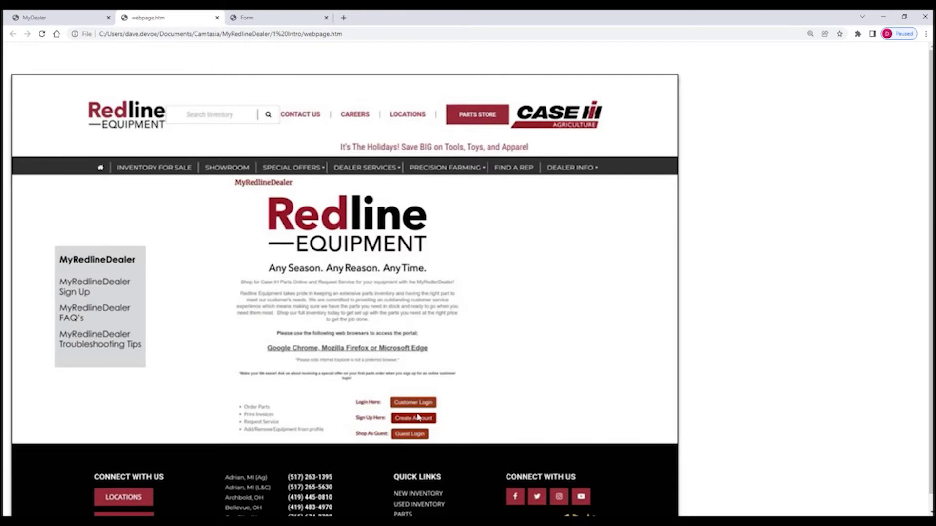
- Show the filled-in MyRedlineDealer account sign-up form in the Form tab
{"action": "left_click", "coordinate": [261, 18]}
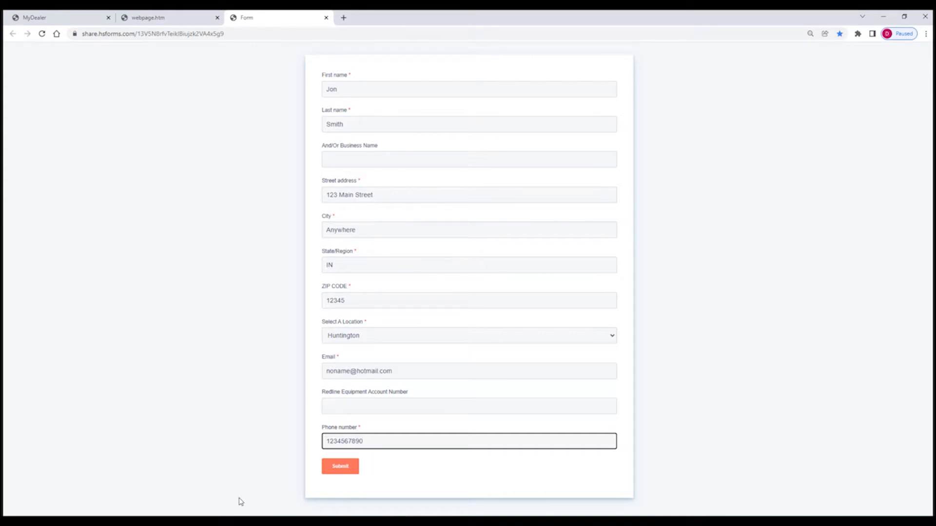
- Bring up the Outlook new-account email and reveal the temporary password page
{"action": "left_click", "coordinate": [235, 516]}
{"action": "left_click", "coordinate": [287, 482]}
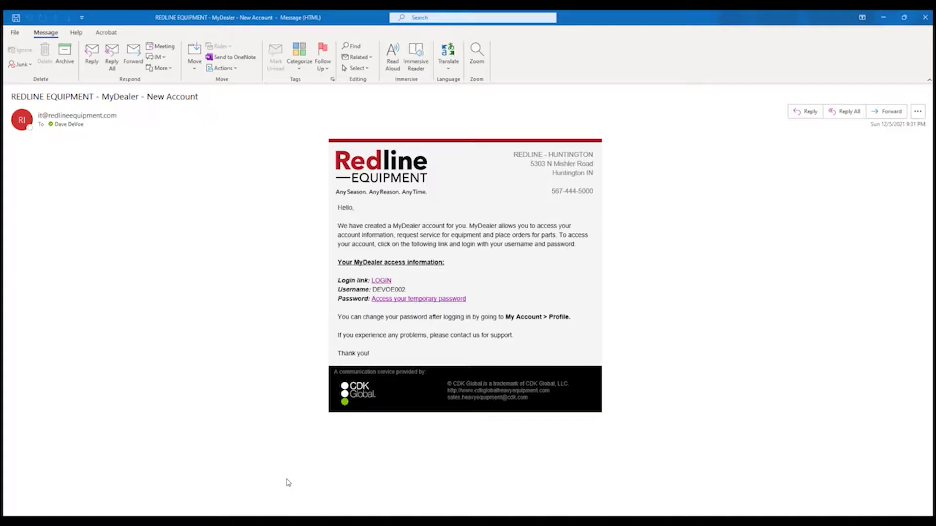
{"action": "triple_click", "coordinate": [378, 291]}
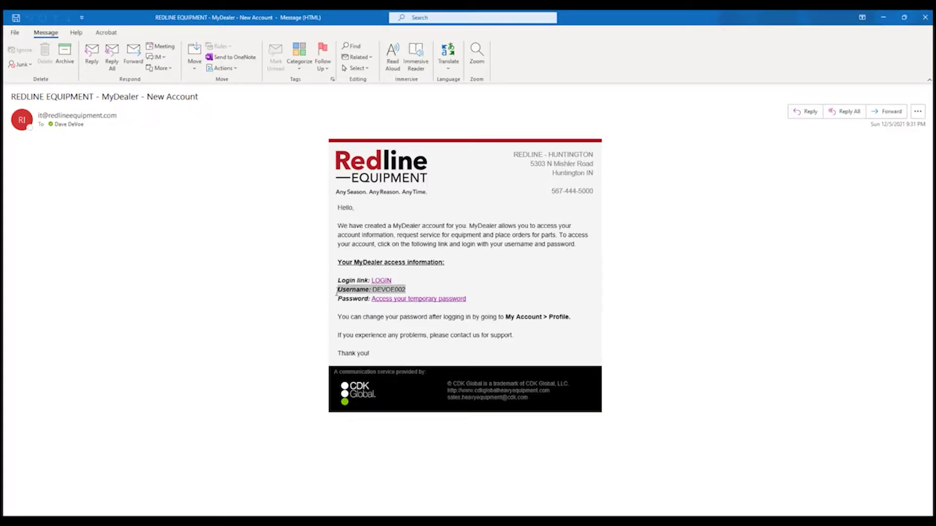
{"action": "left_click", "coordinate": [443, 300]}
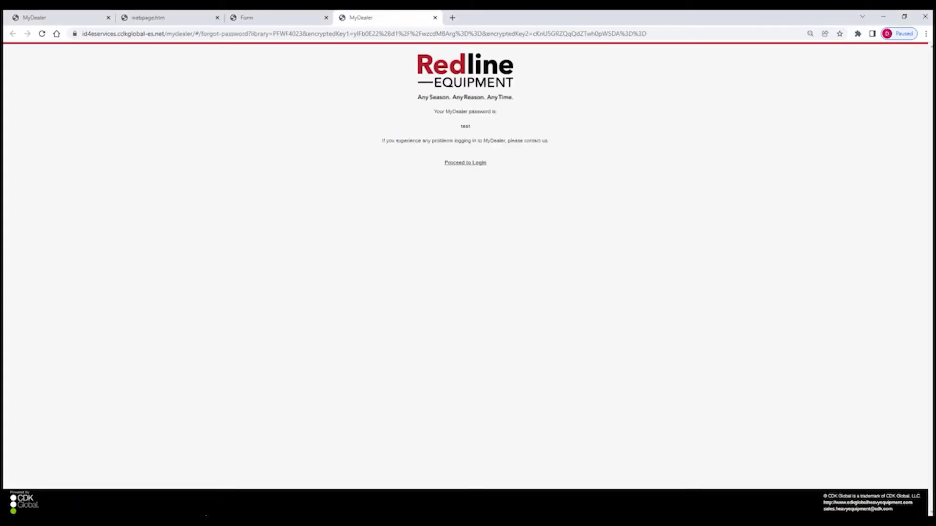
- Return to the new-account email and follow its LOGIN link to MyDealer
{"action": "mouse_move", "coordinate": [213, 514]}
{"action": "left_click", "coordinate": [263, 487]}
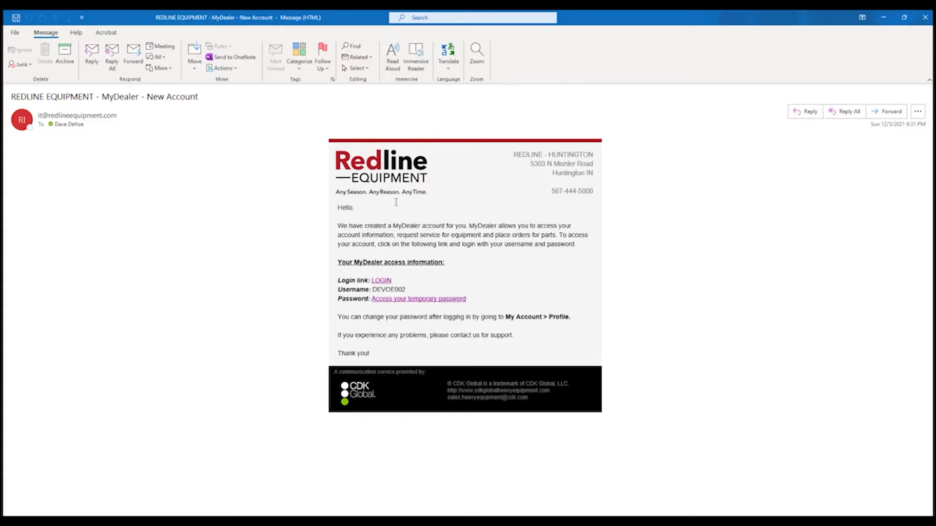
{"action": "left_click", "coordinate": [381, 281]}
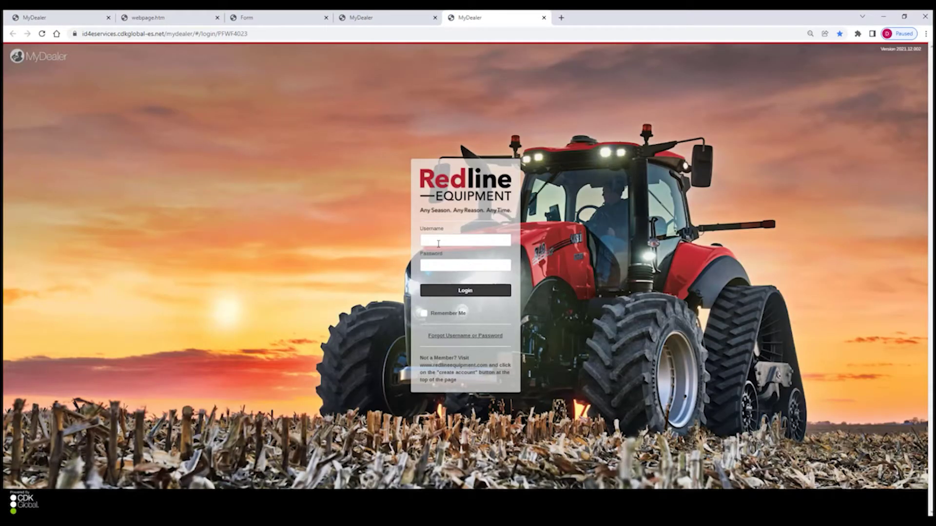
- Log in to MyDealer with the new account's username and temporary password
{"action": "left_click", "coordinate": [438, 243]}
{"action": "type", "text": "devos062"}
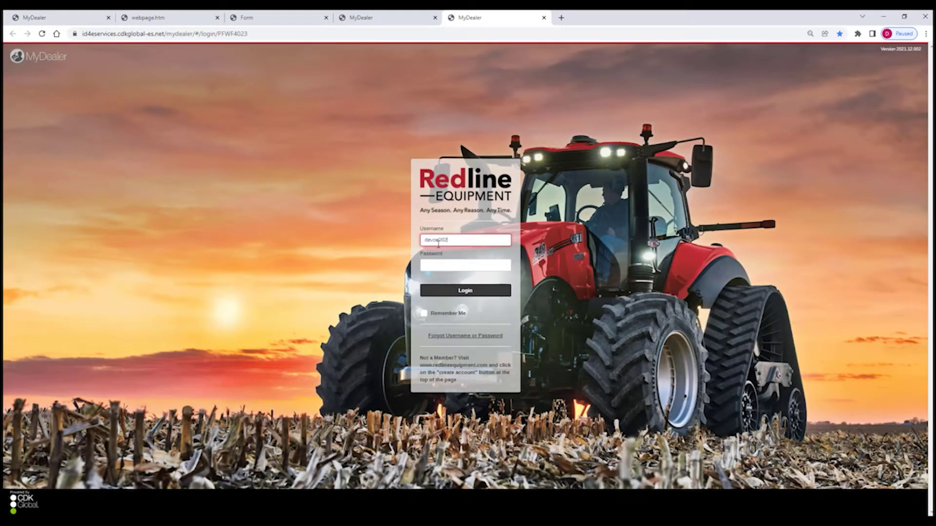
{"action": "key", "text": "Tab"}
{"action": "type", "text": "****"}
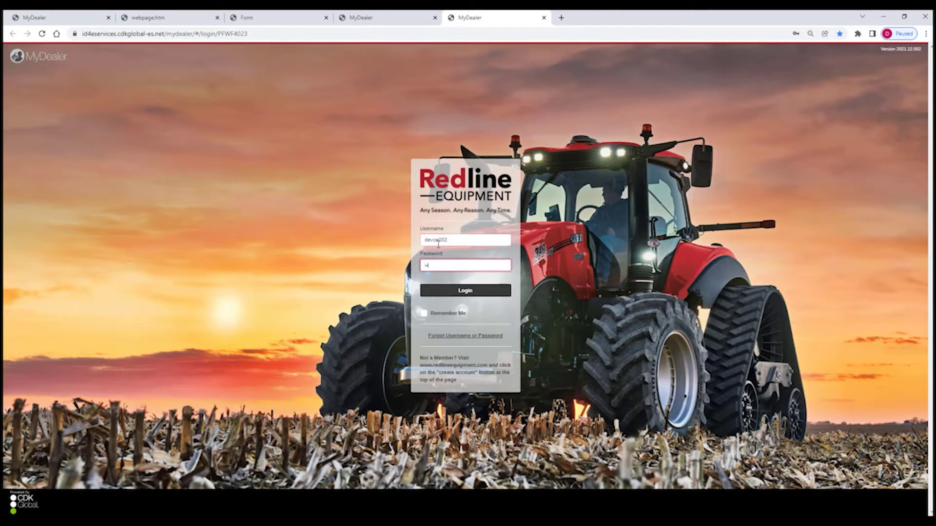
{"action": "left_click", "coordinate": [466, 292]}
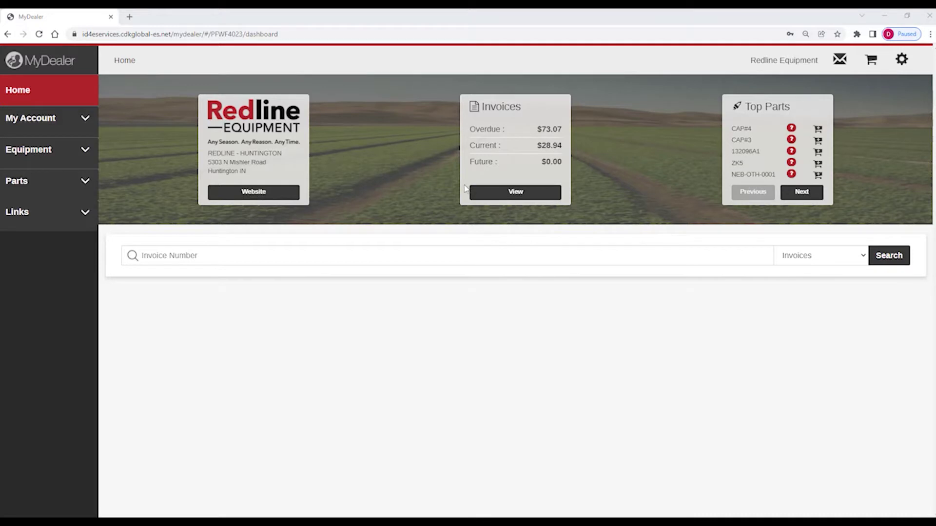
{"action": "left_click", "coordinate": [516, 194]}
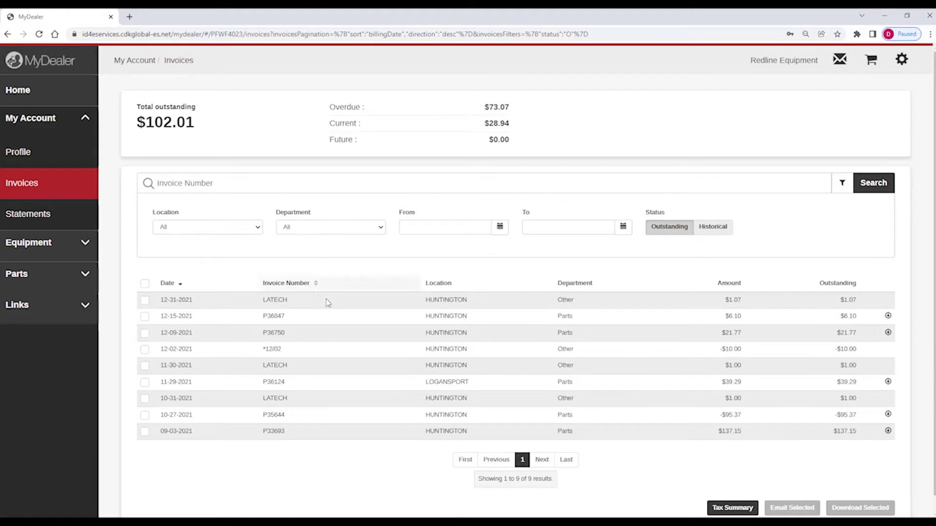
{"action": "left_click", "coordinate": [20, 92]}
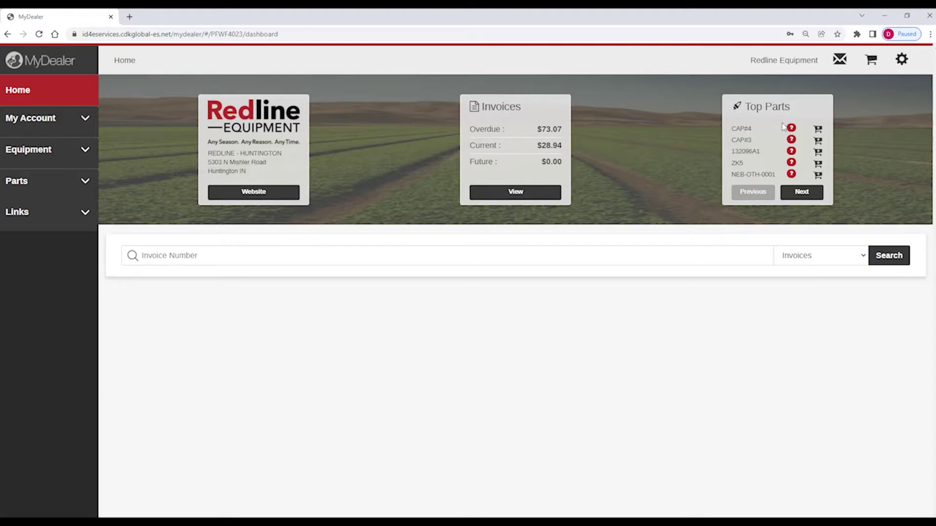
- Add one CAP#4 to the shopping cart
{"action": "mouse_move", "coordinate": [792, 128]}
{"action": "left_click", "coordinate": [819, 133]}
{"action": "left_click", "coordinate": [801, 156]}
{"action": "type", "text": "1"}
{"action": "left_click", "coordinate": [859, 153]}
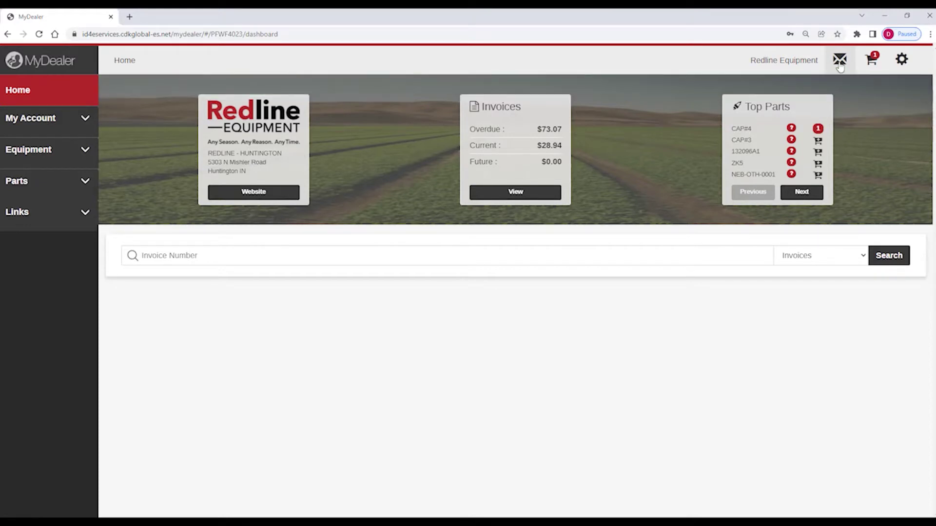
- Send the Parts department the message 'please contact me to help me locate some hard to find parts.'
{"action": "left_click", "coordinate": [840, 67]}
{"action": "left_click", "coordinate": [851, 109]}
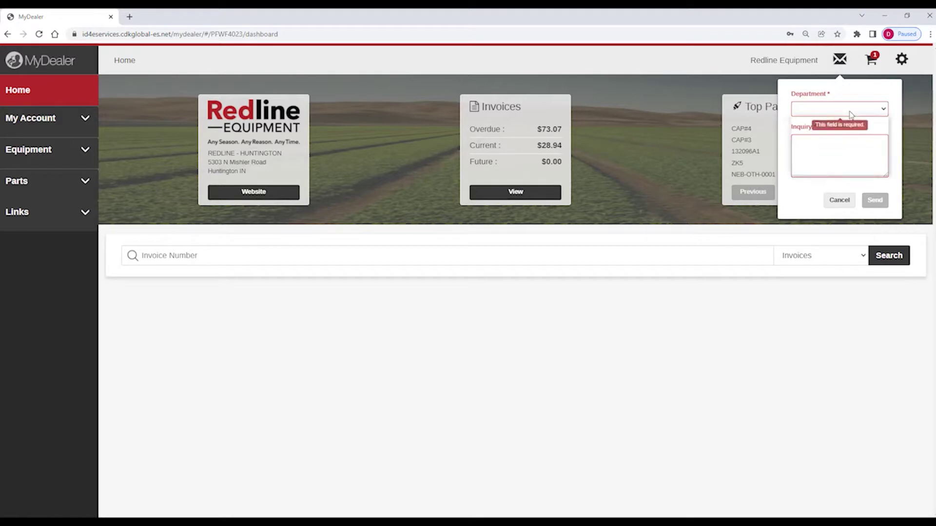
{"action": "left_click", "coordinate": [833, 146]}
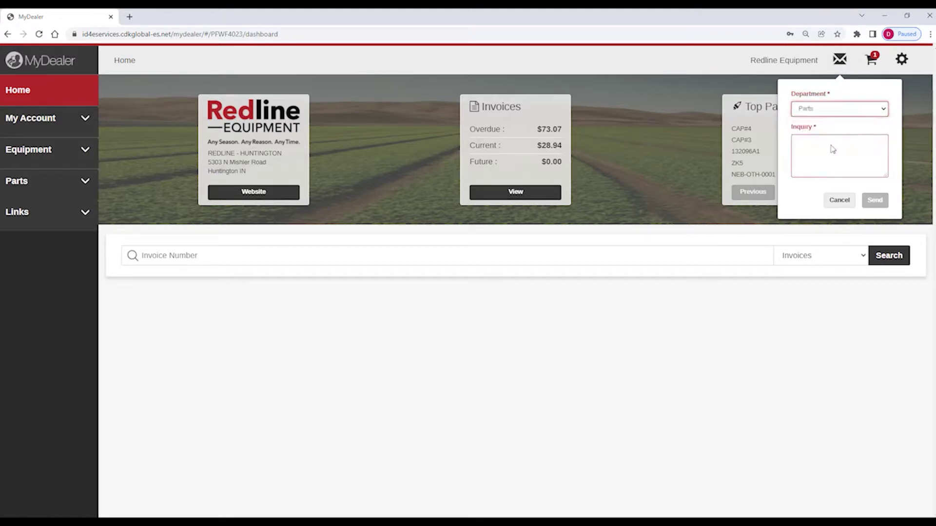
{"action": "left_click", "coordinate": [824, 145]}
{"action": "type", "text": "please contact me to help me locate some hard to find parts."}
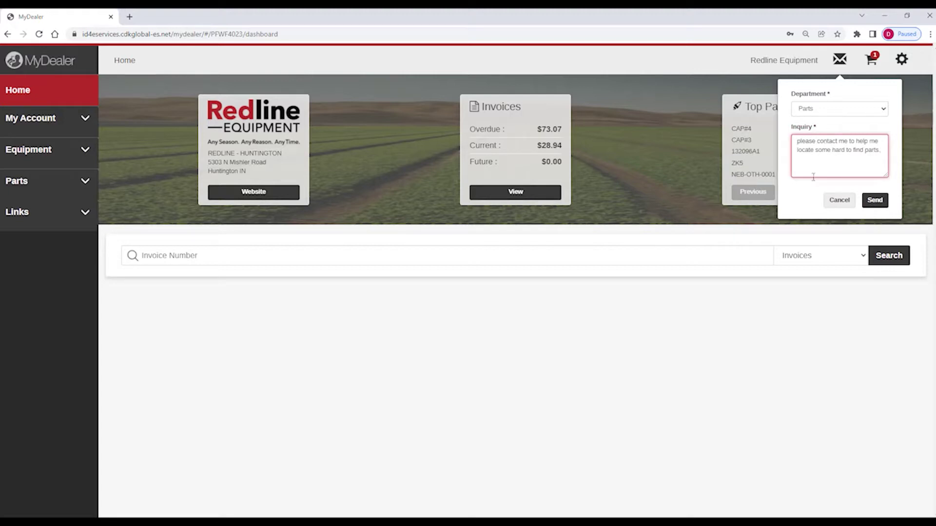
{"action": "left_click", "coordinate": [880, 202]}
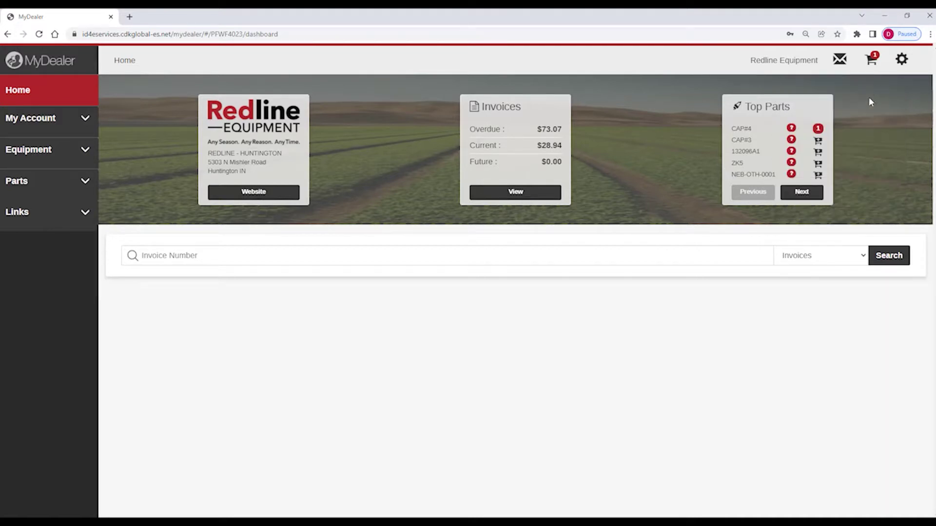
- Check the cart holding one CAP#4 hat, return Home, and show the gear menu
{"action": "left_click", "coordinate": [872, 62]}
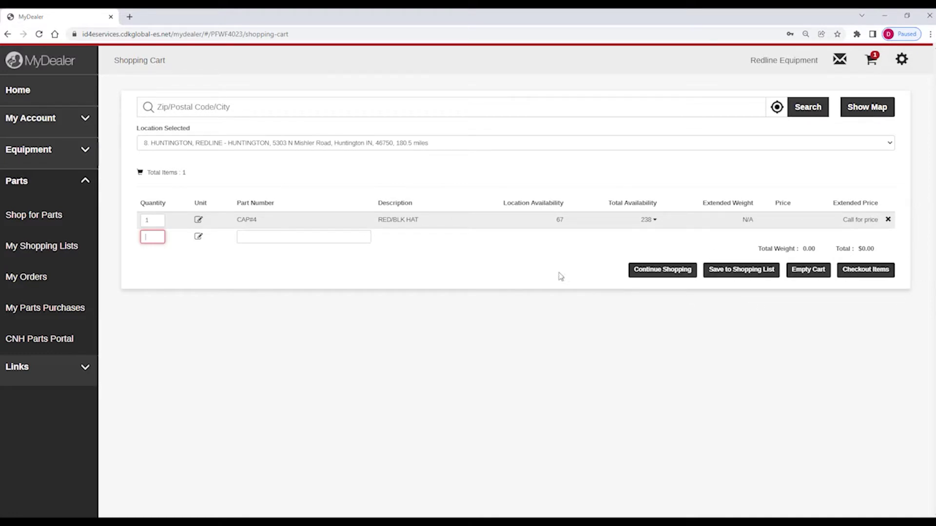
{"action": "left_click", "coordinate": [29, 94]}
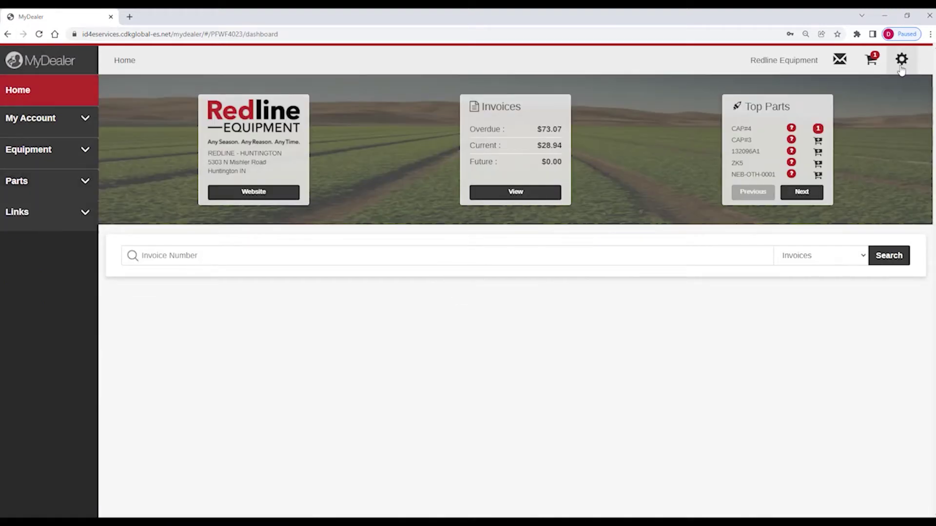
{"action": "left_click", "coordinate": [901, 70]}
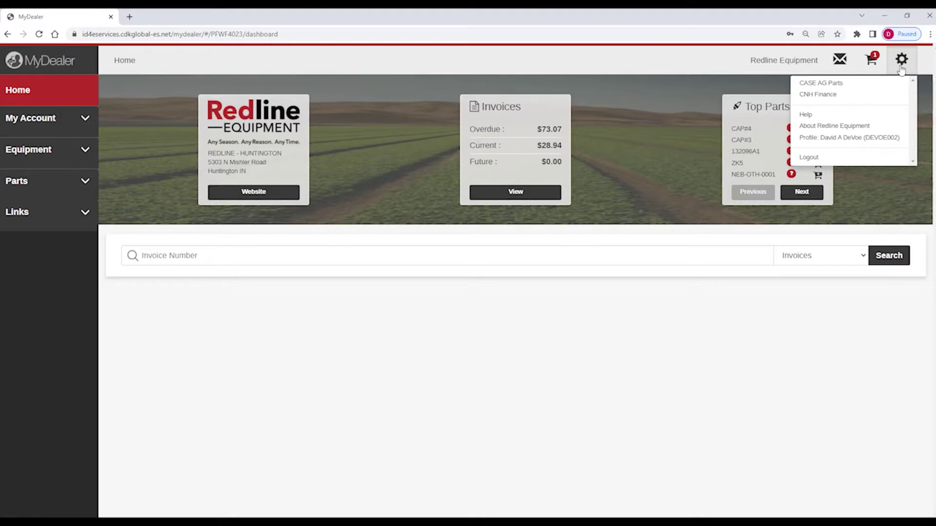
- Open the CNH Finance site in a new tab and return to MyDealer
{"action": "left_click", "coordinate": [838, 97]}
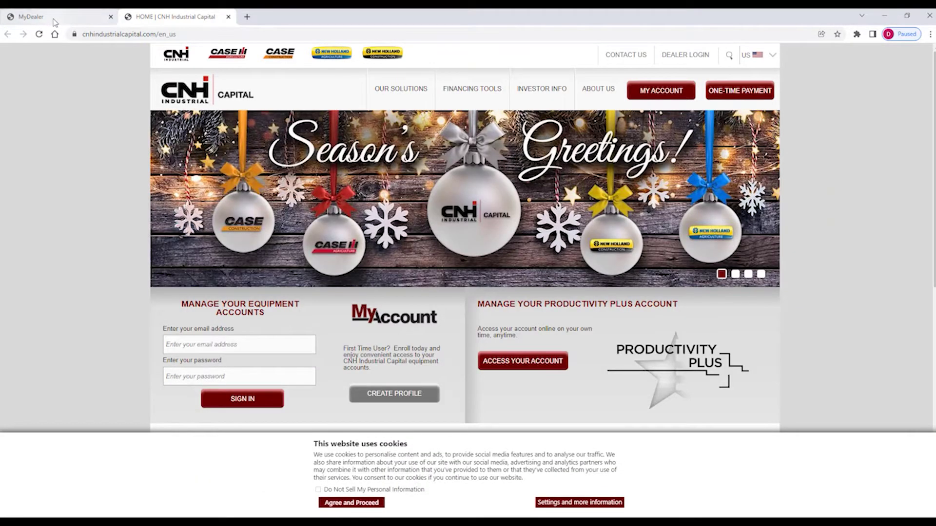
{"action": "left_click", "coordinate": [54, 17]}
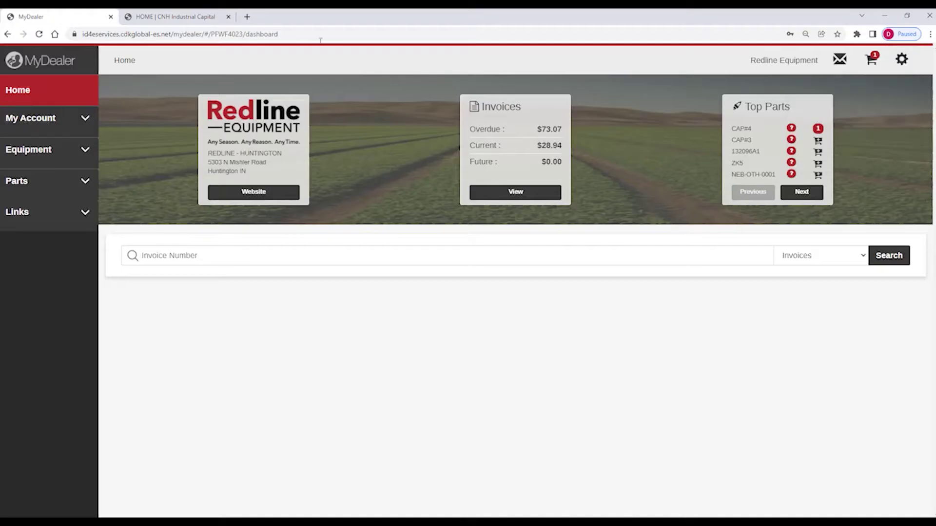
{"action": "left_click", "coordinate": [905, 58]}
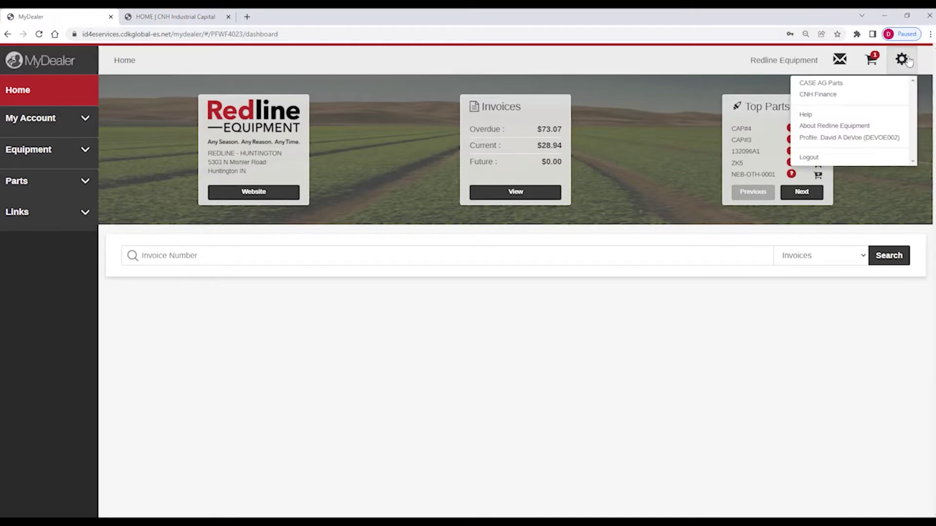
- Open the Redline Equipment website in a new tab and return to MyDealer
{"action": "left_click", "coordinate": [859, 131]}
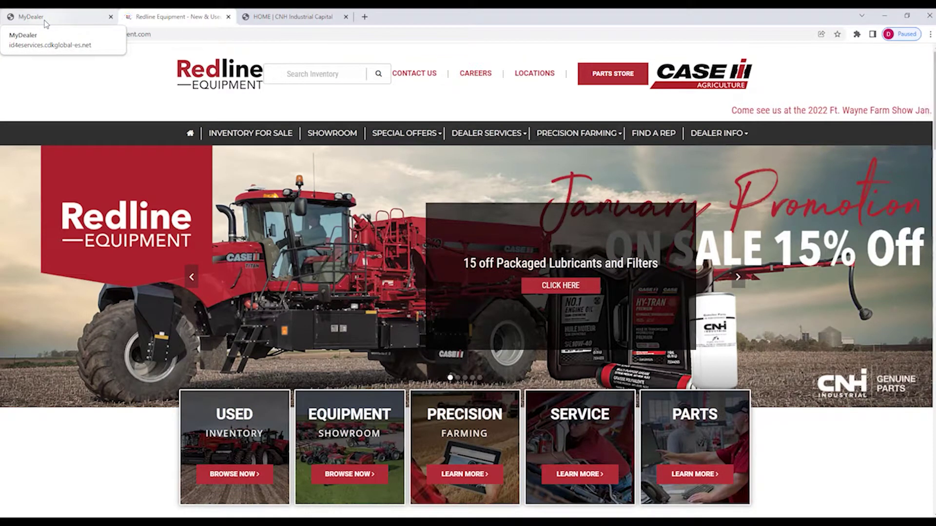
{"action": "left_click", "coordinate": [45, 19]}
{"action": "left_click", "coordinate": [908, 63]}
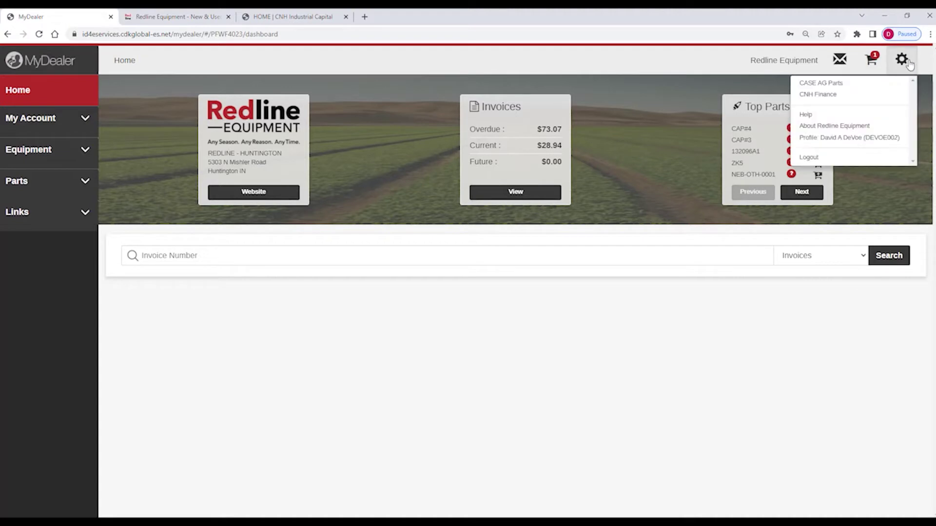
- Visit the Profile page's change-password form without saving, then go back Home
{"action": "left_click", "coordinate": [858, 140]}
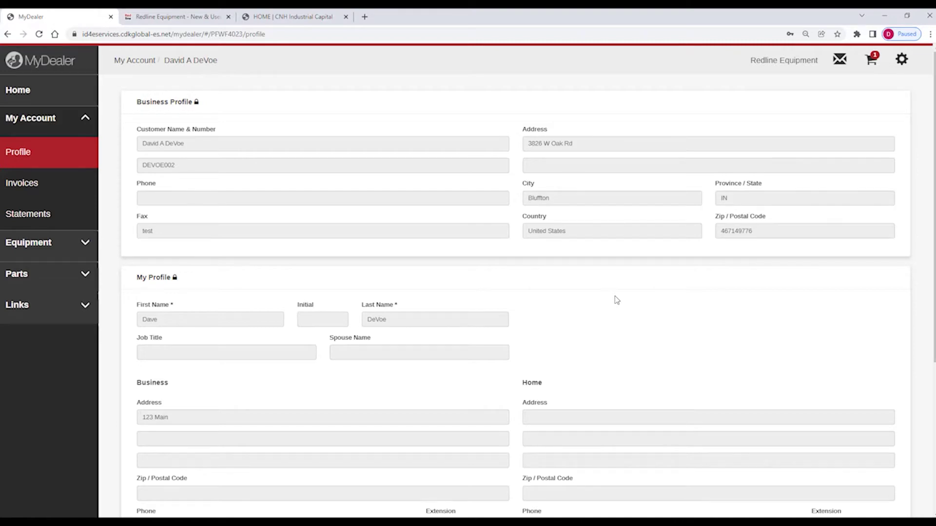
{"action": "scroll", "coordinate": [616, 299], "scroll_direction": "down", "scroll_amount": 5}
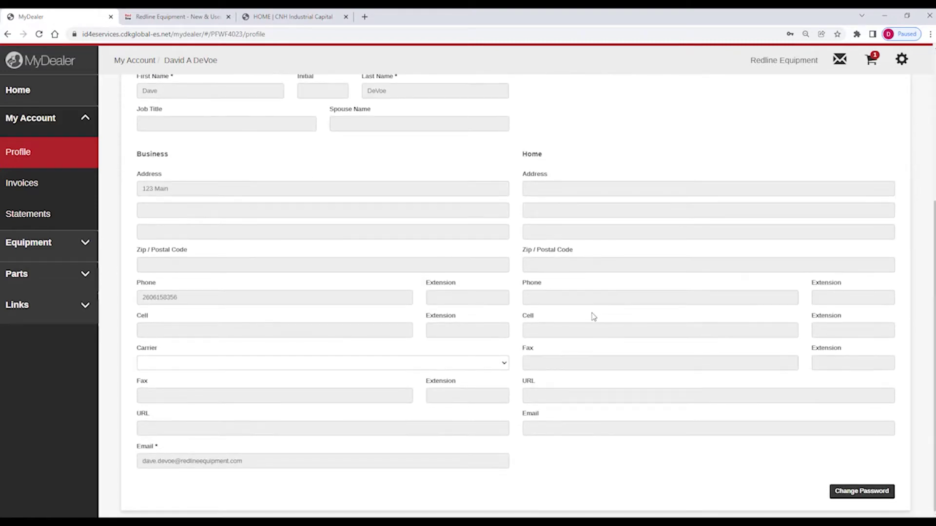
{"action": "left_click", "coordinate": [848, 493]}
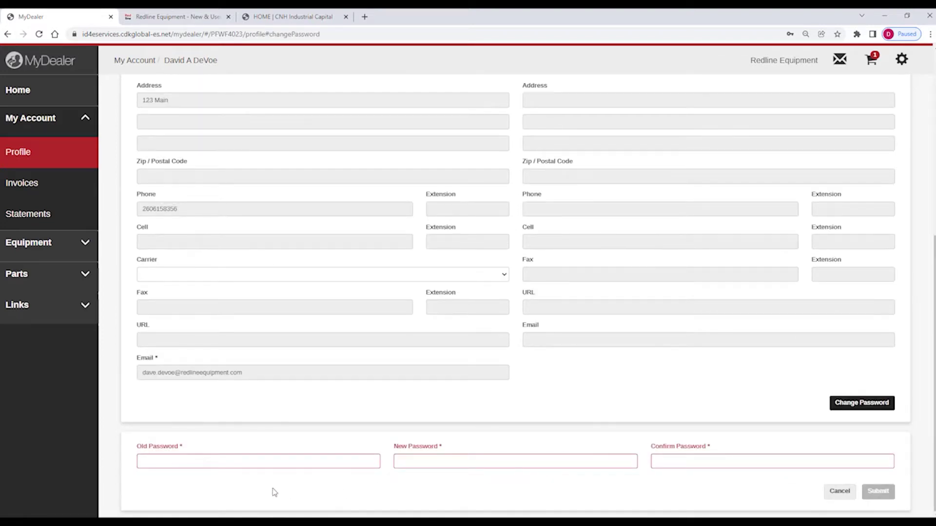
{"action": "left_click", "coordinate": [243, 464]}
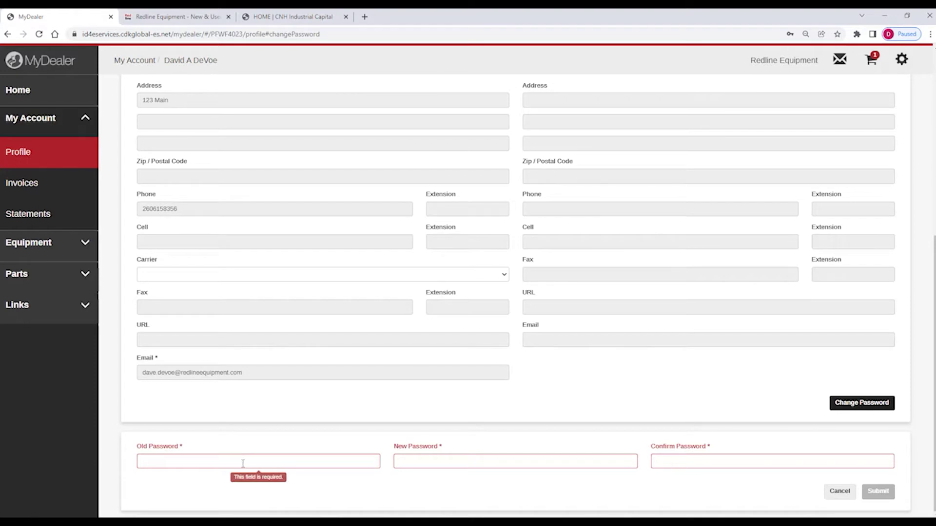
{"action": "left_click", "coordinate": [483, 464]}
{"action": "left_click", "coordinate": [678, 462]}
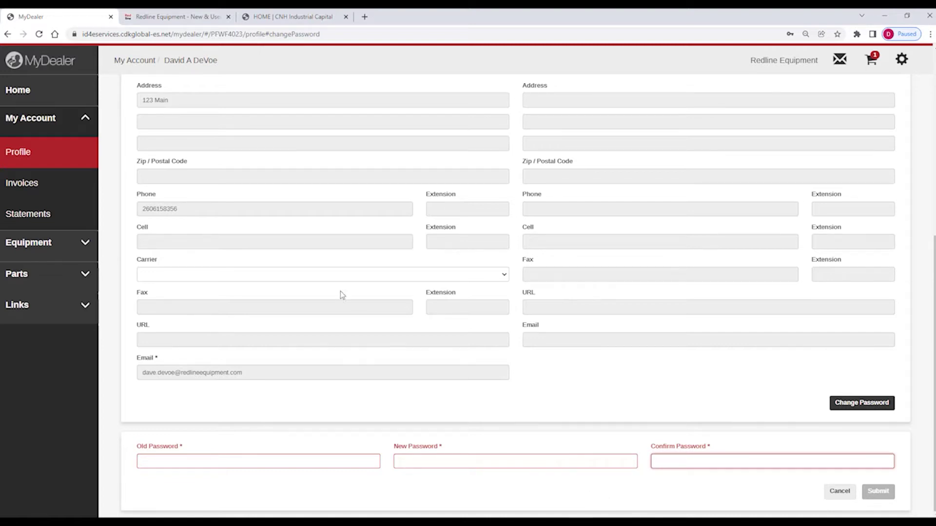
{"action": "left_click", "coordinate": [21, 90]}
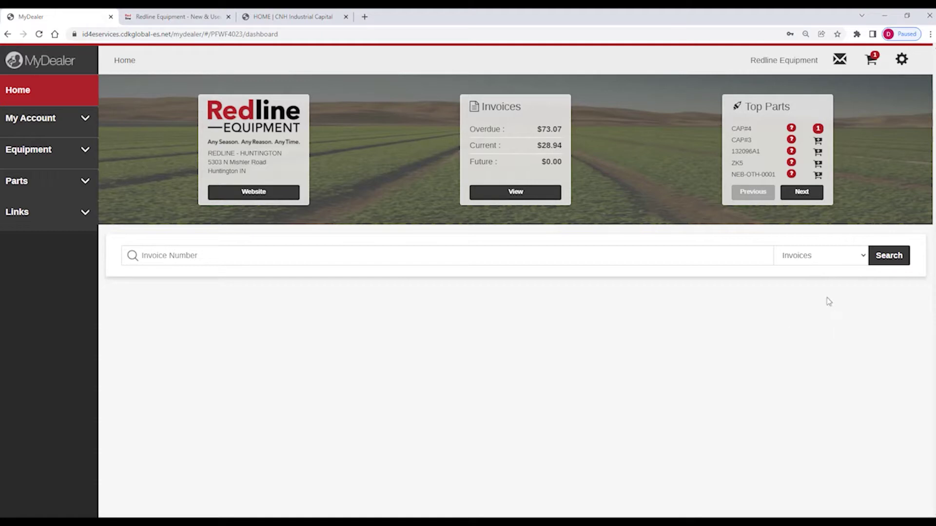
- Search Shop for Parts for 87676818, finding the $264.55 fuel pump, then return Home
{"action": "left_click", "coordinate": [811, 260]}
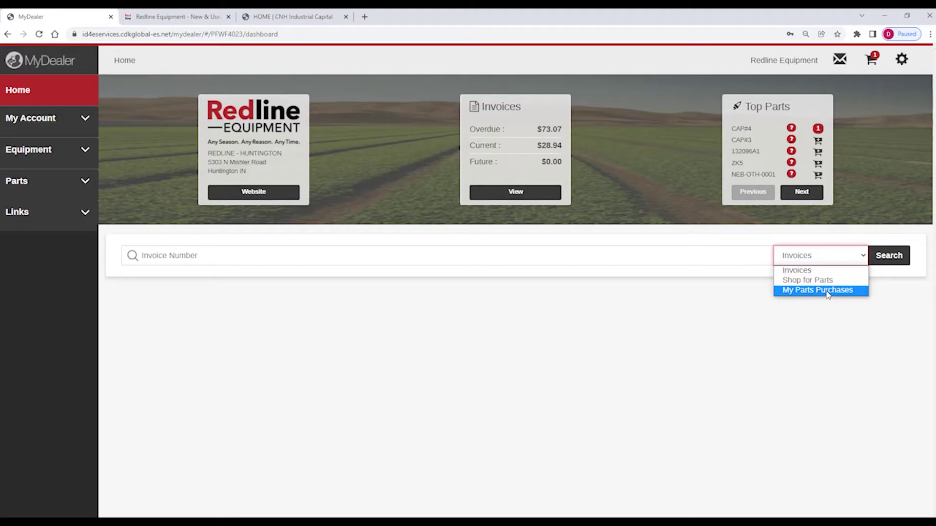
{"action": "left_click", "coordinate": [474, 257]}
{"action": "left_click", "coordinate": [834, 258]}
{"action": "left_click", "coordinate": [822, 284]}
{"action": "left_click", "coordinate": [343, 261]}
{"action": "type", "text": "87676"}
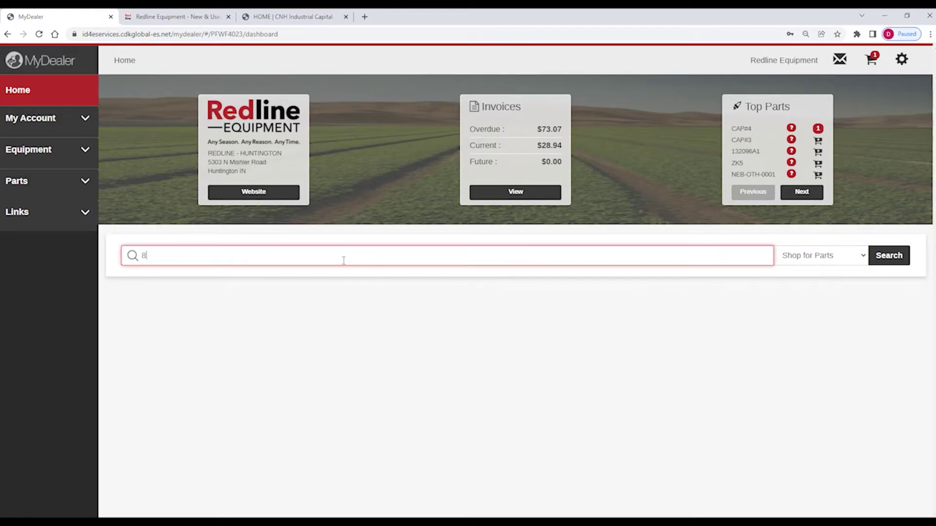
{"action": "type", "text": "818"}
{"action": "left_click", "coordinate": [889, 256]}
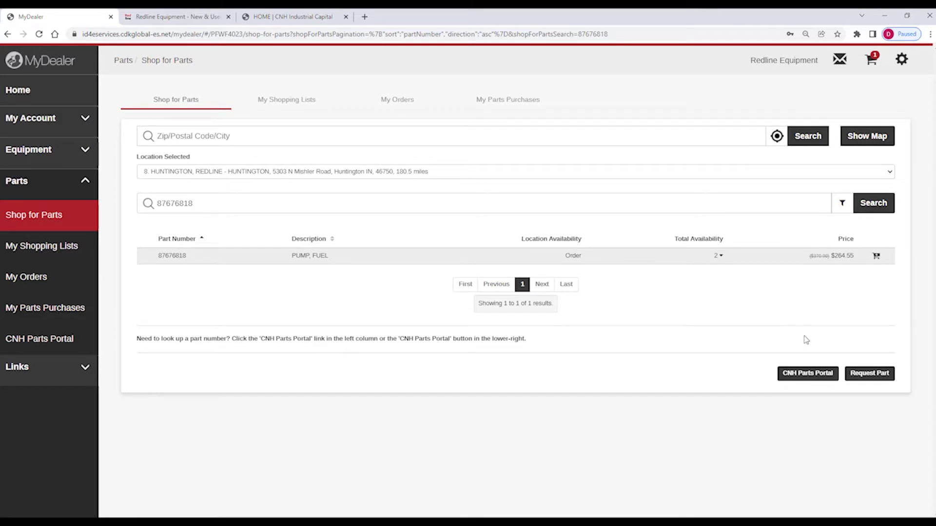
{"action": "left_click", "coordinate": [24, 104]}
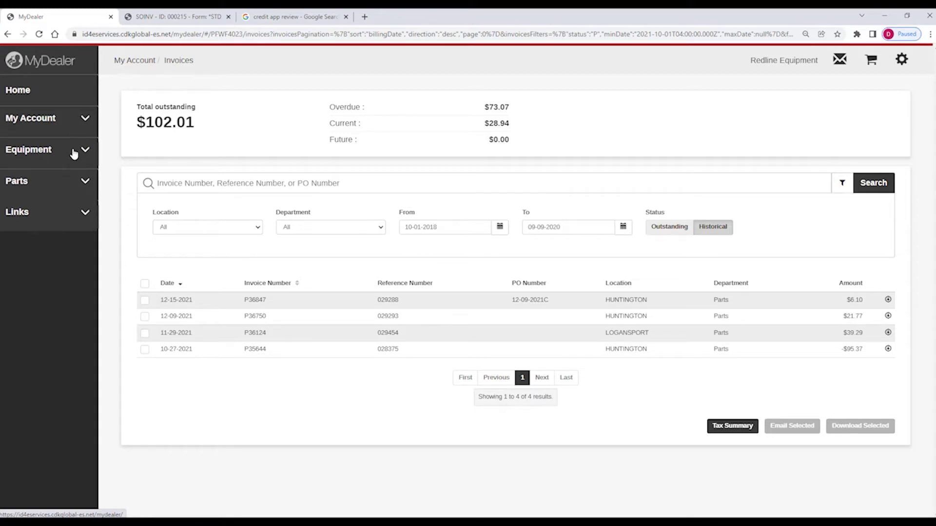
- Open My Account > Profile and scroll down to the phone, fax and email fields
{"action": "left_click", "coordinate": [87, 118]}
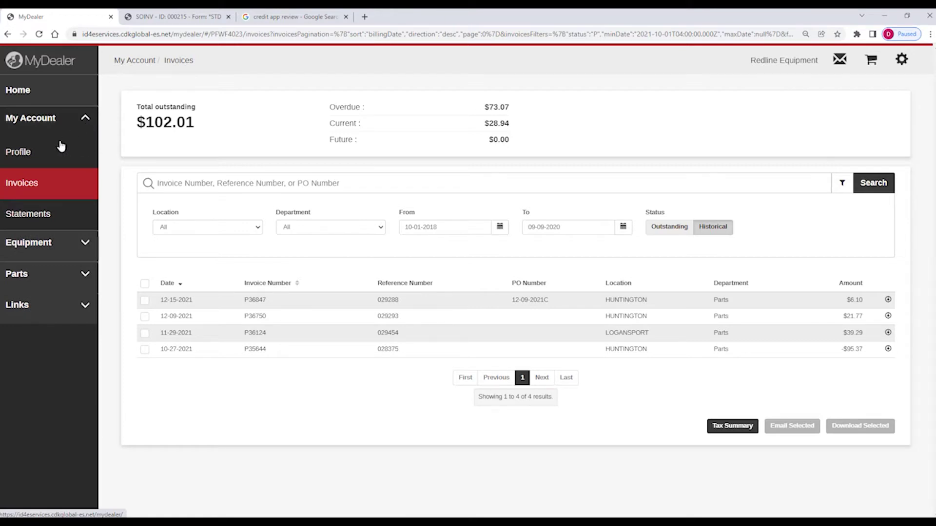
{"action": "left_click", "coordinate": [31, 156]}
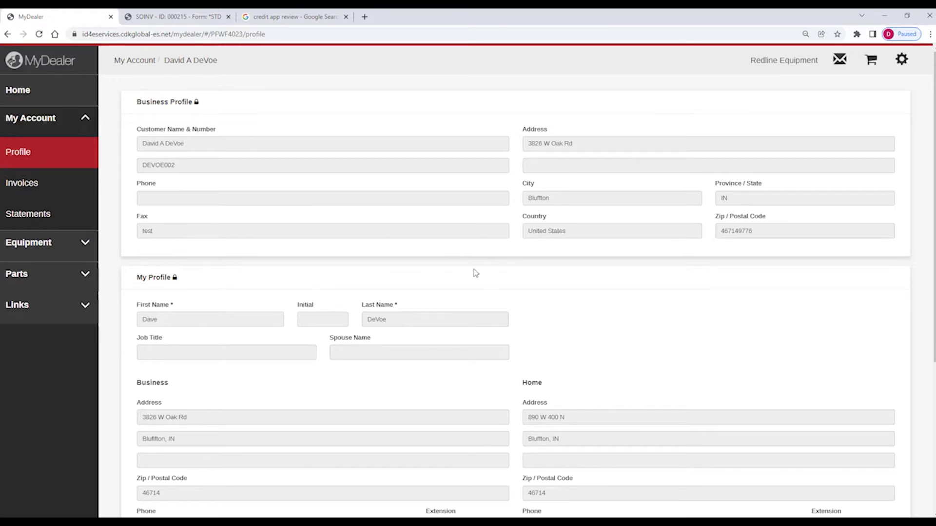
{"action": "scroll", "coordinate": [685, 351], "scroll_direction": "down", "scroll_amount": 5}
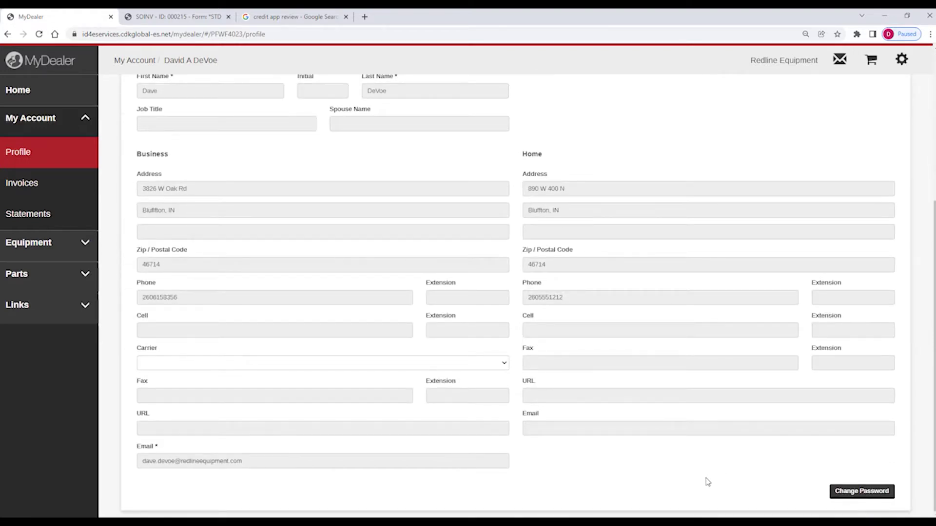
- Cancel the password change and open Invoices, which lists 9 outstanding invoices totalling $102.01
{"action": "left_click", "coordinate": [851, 492]}
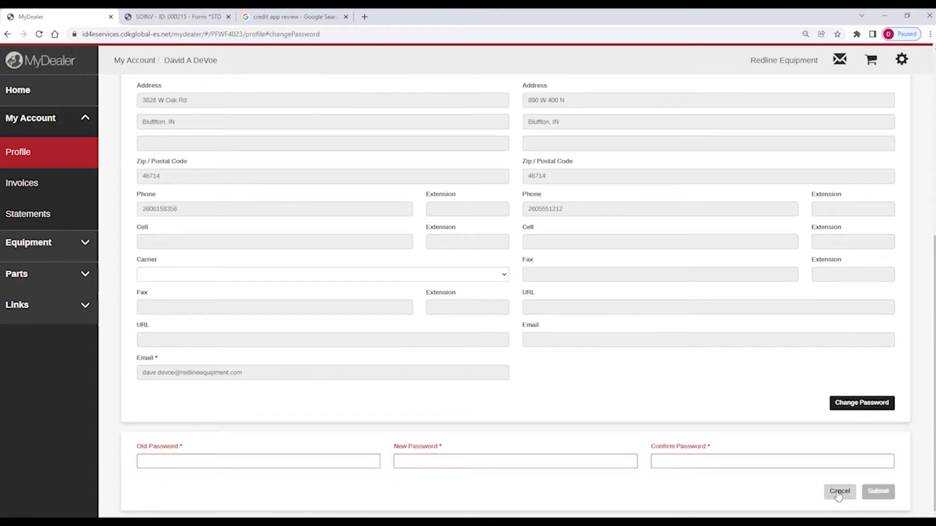
{"action": "left_click", "coordinate": [839, 493]}
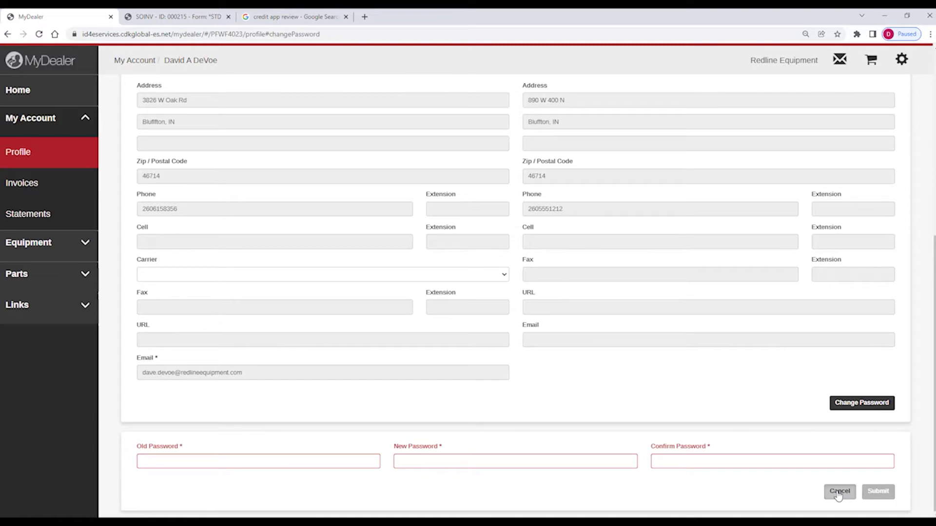
{"action": "left_click", "coordinate": [25, 188]}
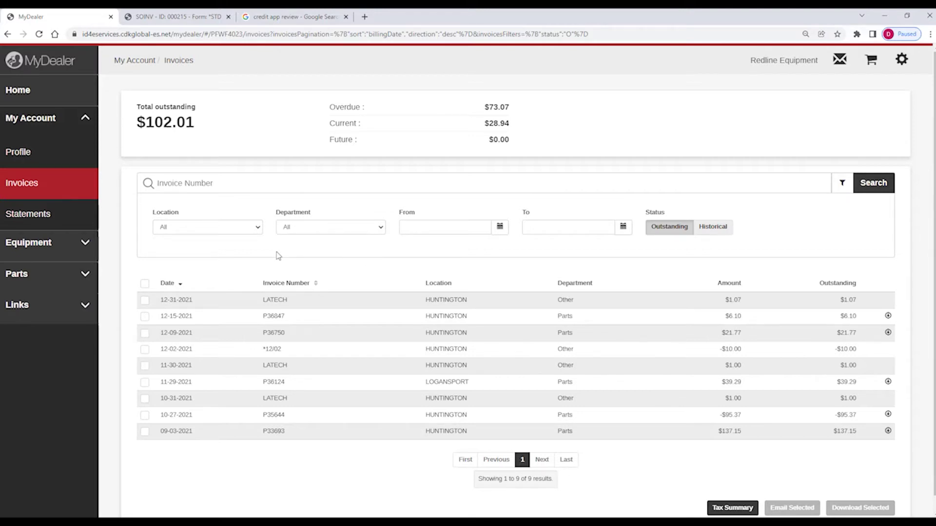
- Review the Location and Department filters, leaving All, then switch to historical invoices from 10-01-2021
{"action": "left_click", "coordinate": [228, 228]}
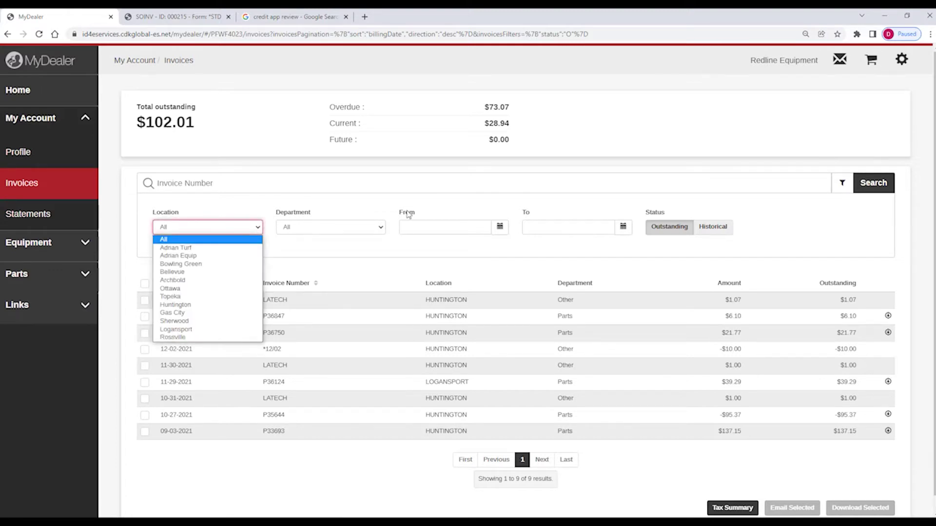
{"action": "left_click", "coordinate": [359, 229]}
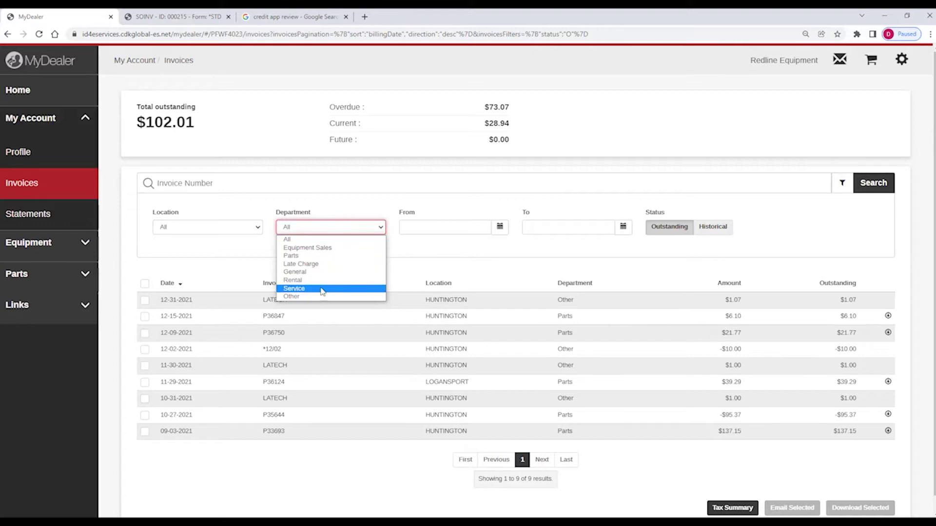
{"action": "left_click", "coordinate": [443, 251]}
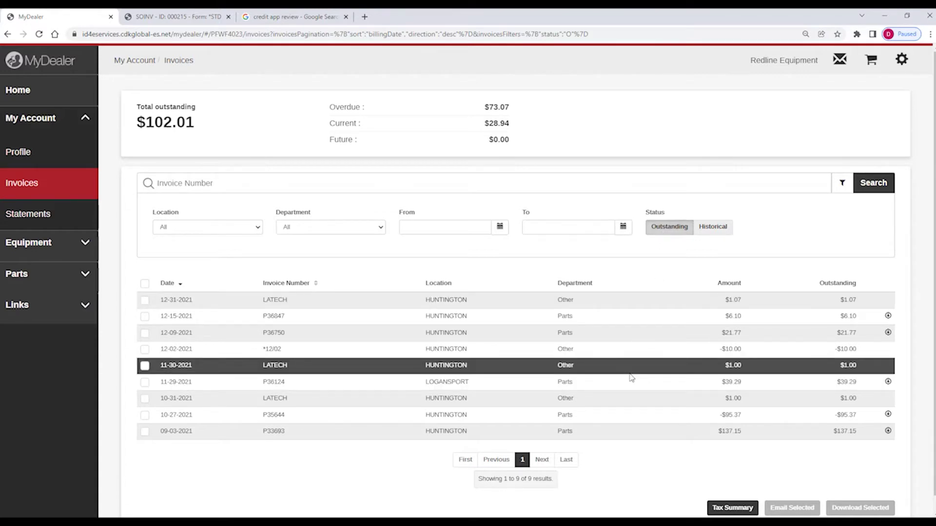
{"action": "left_click", "coordinate": [716, 232]}
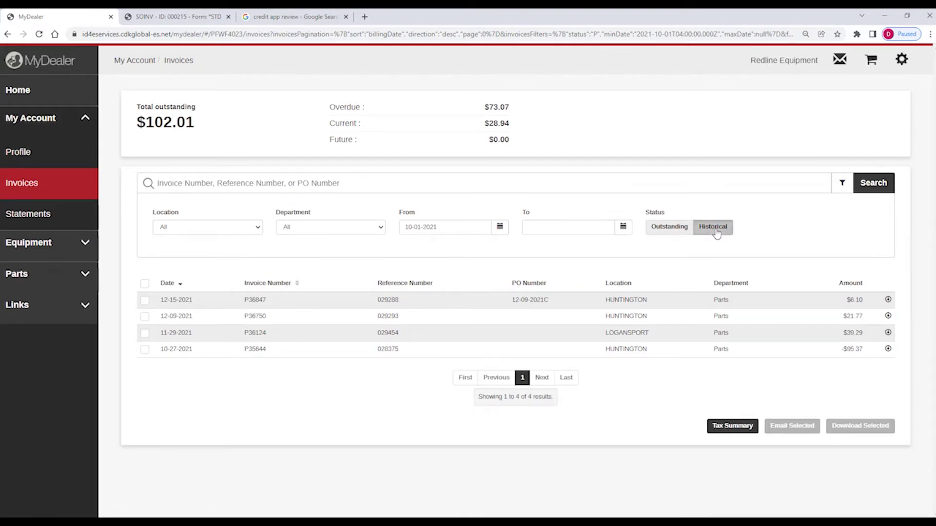
- Change the From date to 10-01-2018
{"action": "left_click", "coordinate": [428, 225]}
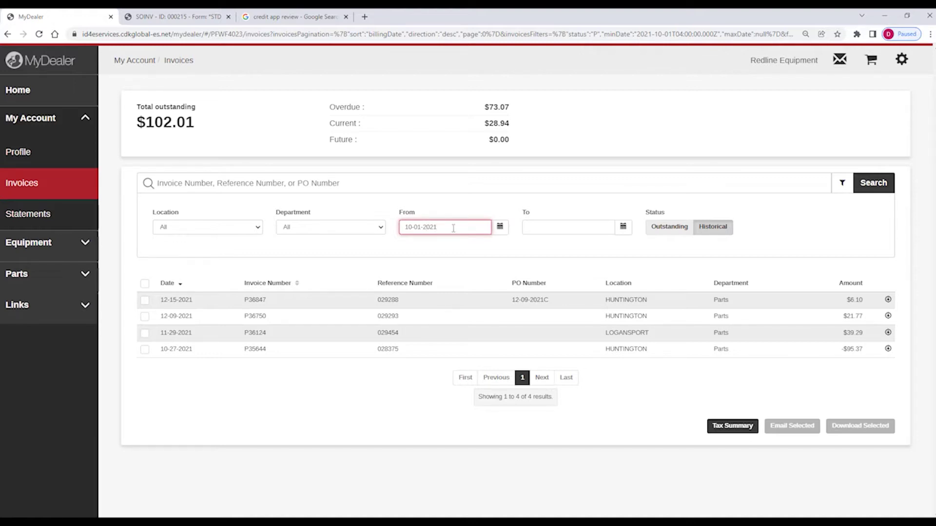
{"action": "key", "text": "BackSpace"}
{"action": "type", "text": "18"}
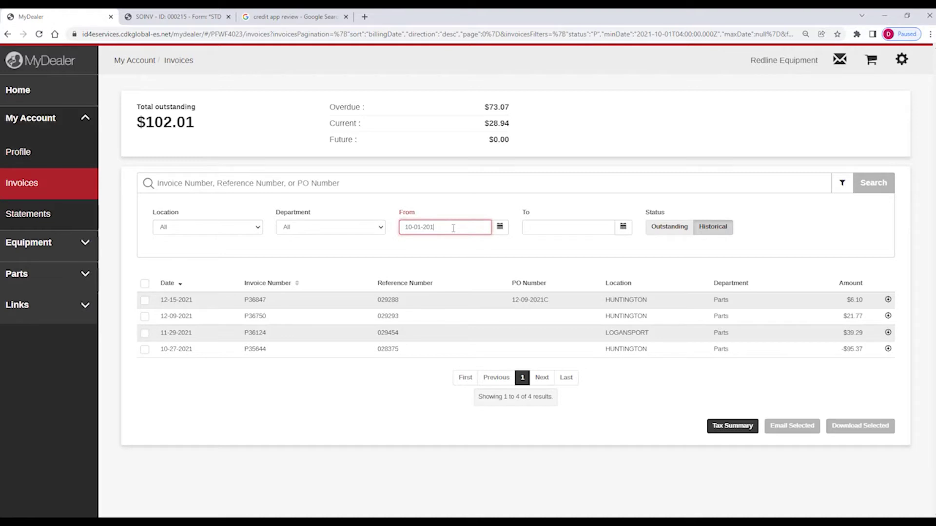
- Pick 10-01-2020 as the To date in the calendar and search, returning 23 invoices
{"action": "left_click", "coordinate": [623, 227]}
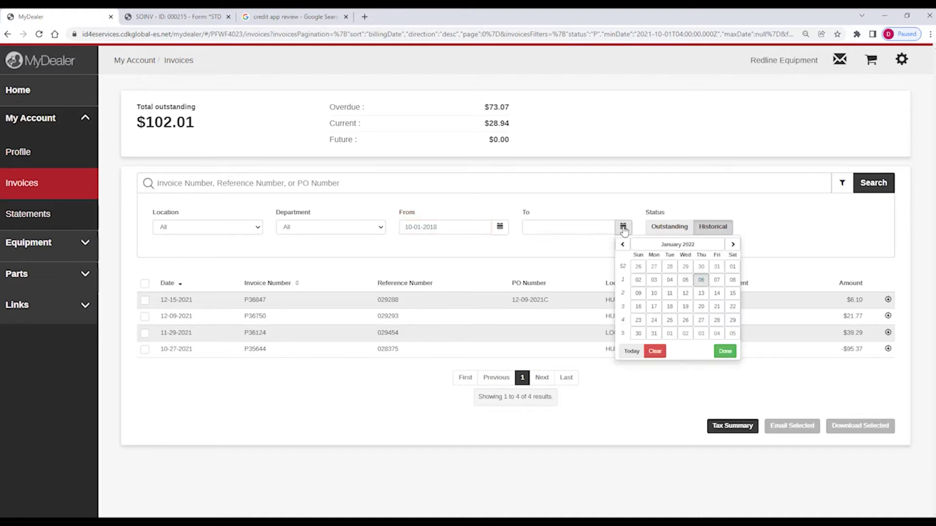
{"action": "left_click", "coordinate": [622, 245]}
{"action": "double_click", "coordinate": [623, 245]}
{"action": "double_click", "coordinate": [622, 245]}
{"action": "double_click", "coordinate": [622, 244]}
{"action": "double_click", "coordinate": [623, 245]}
{"action": "left_click", "coordinate": [622, 244]}
{"action": "left_click", "coordinate": [622, 245]}
{"action": "double_click", "coordinate": [622, 245]}
{"action": "left_click", "coordinate": [622, 245]}
{"action": "left_click", "coordinate": [623, 245]}
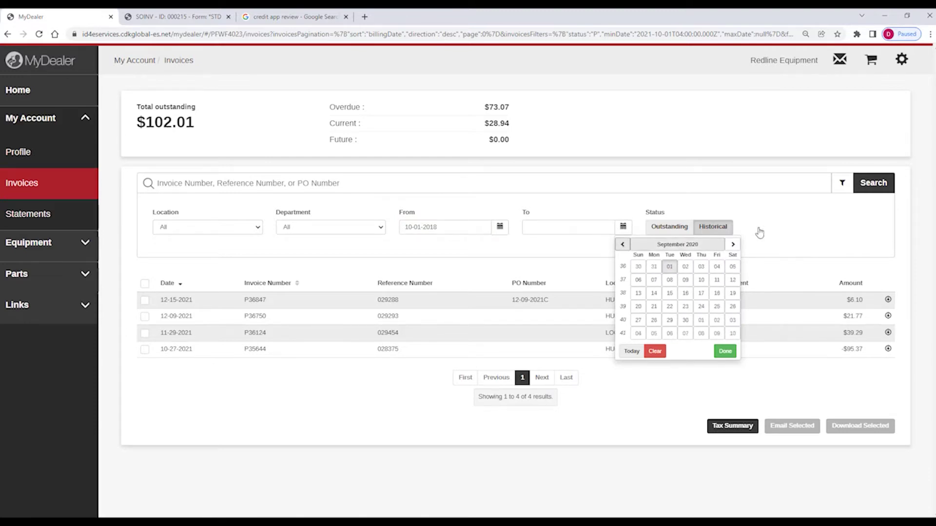
{"action": "left_click", "coordinate": [733, 244]}
{"action": "left_click", "coordinate": [701, 267]}
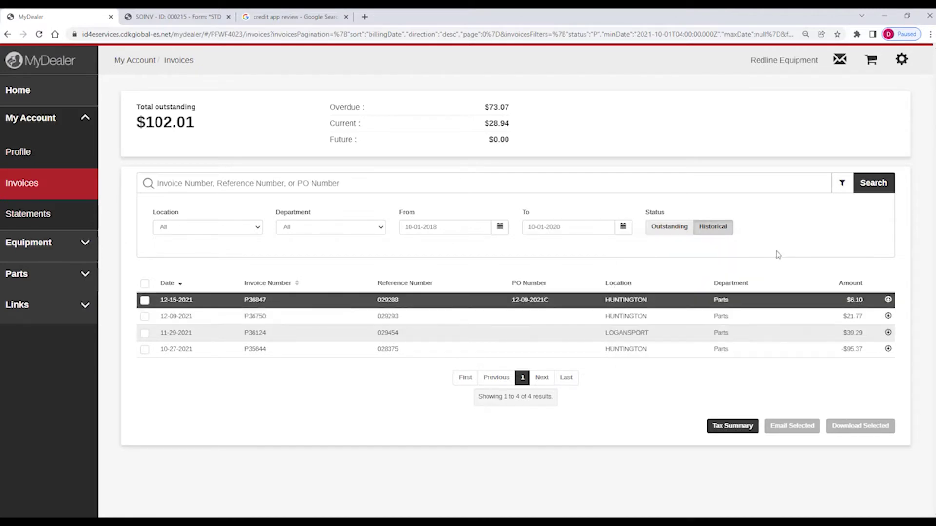
{"action": "left_click", "coordinate": [872, 186]}
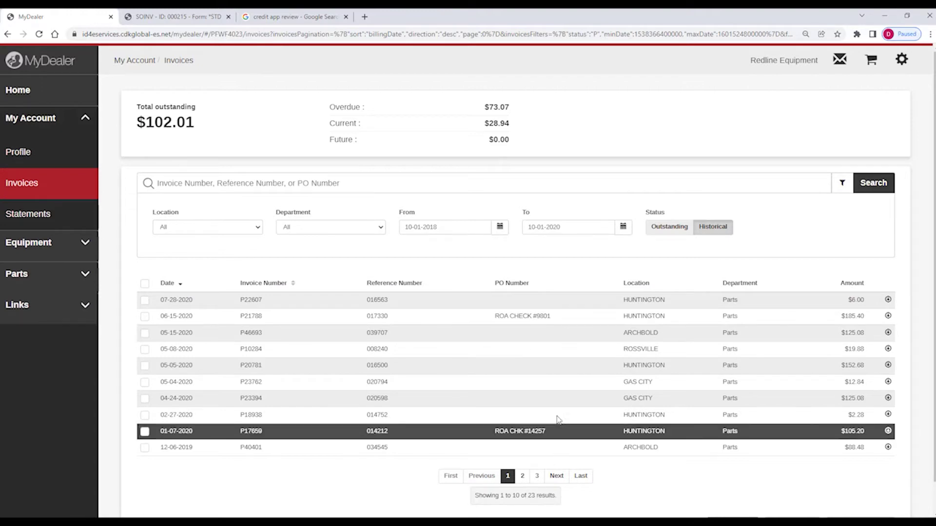
- Filter historical invoices to the Sherwood location and select its single $6.12 Parts invoice
{"action": "left_click", "coordinate": [208, 228]}
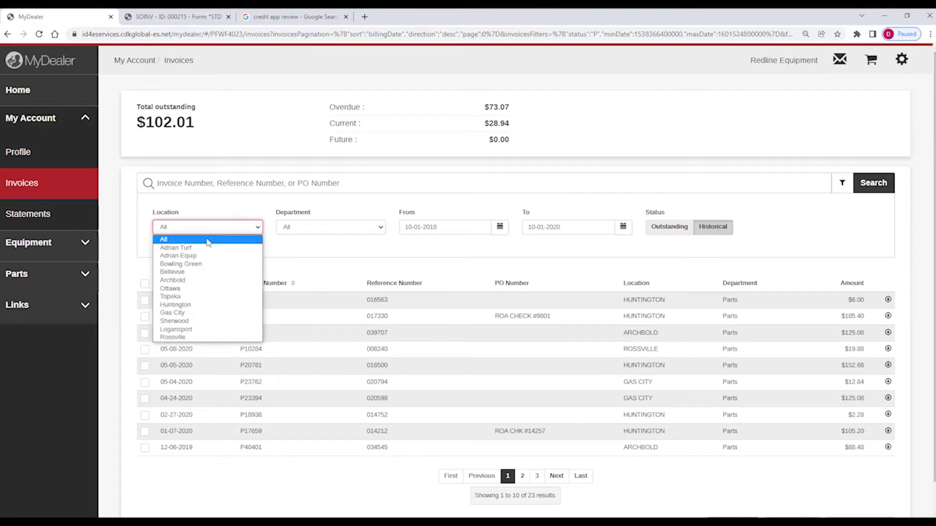
{"action": "left_click", "coordinate": [204, 322]}
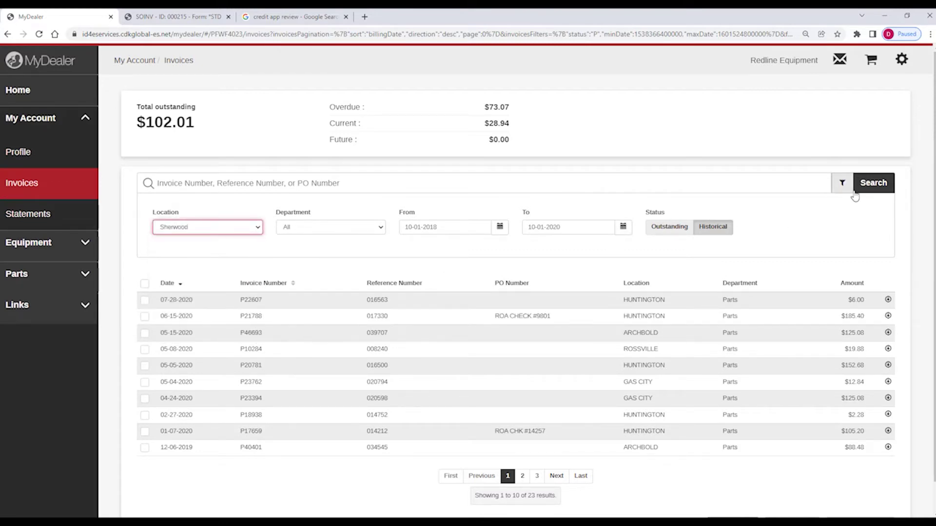
{"action": "left_click", "coordinate": [873, 183]}
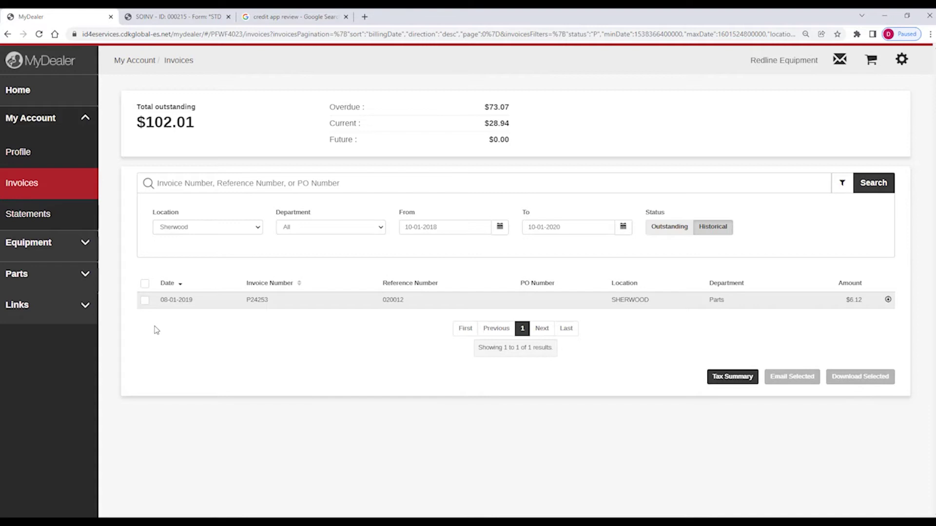
{"action": "left_click", "coordinate": [145, 301]}
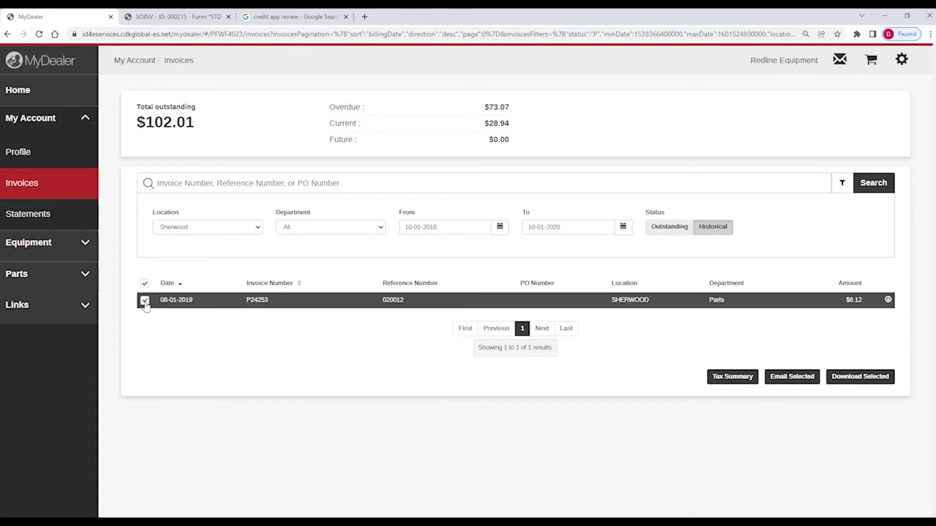
- Show the Email to panel for the selected invoice, then view the Sherwood invoice PDF
{"action": "left_click", "coordinate": [787, 380]}
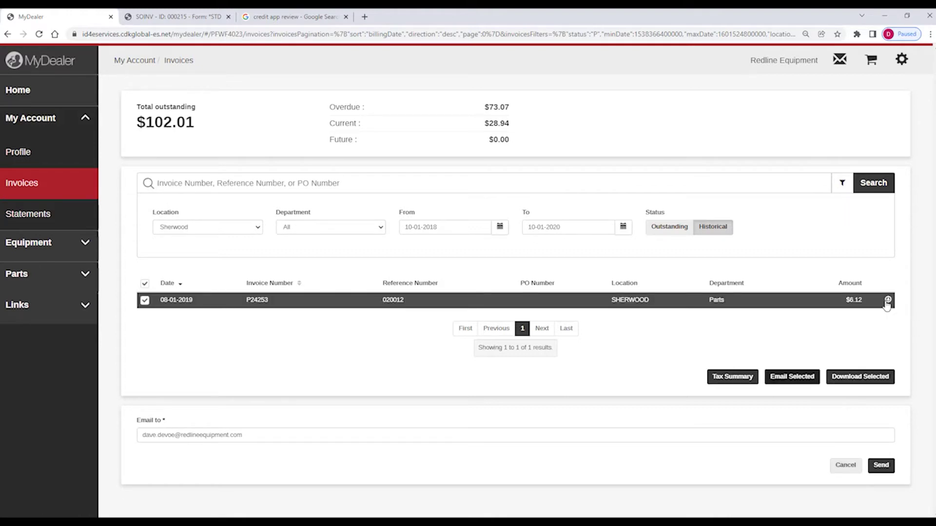
{"action": "left_click", "coordinate": [888, 300]}
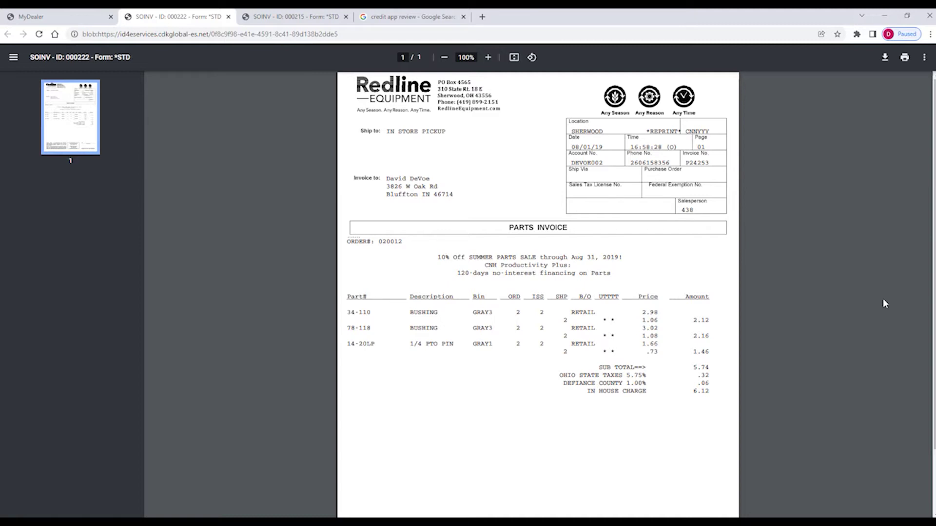
- Dismiss the invoice PDF's print and save prompts without printing or saving, then return to MyDealer
{"action": "left_click", "coordinate": [906, 58]}
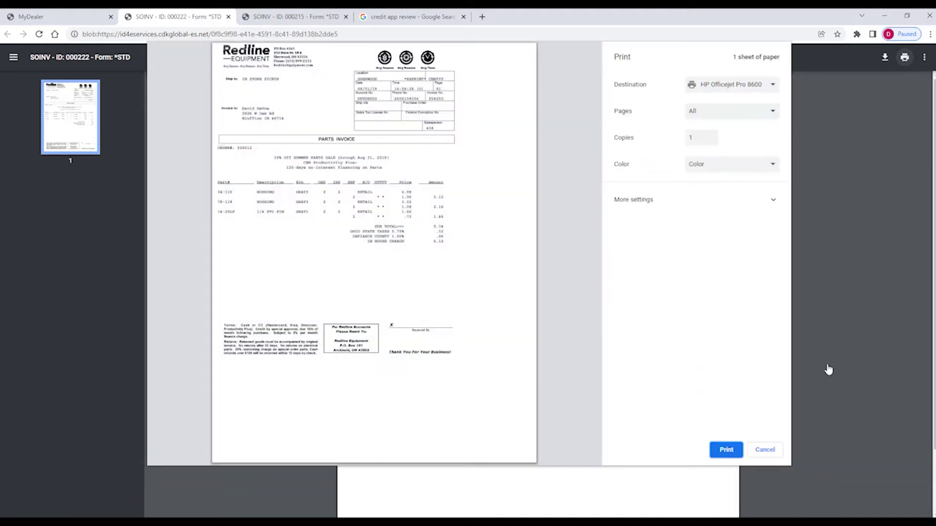
{"action": "left_click", "coordinate": [765, 450]}
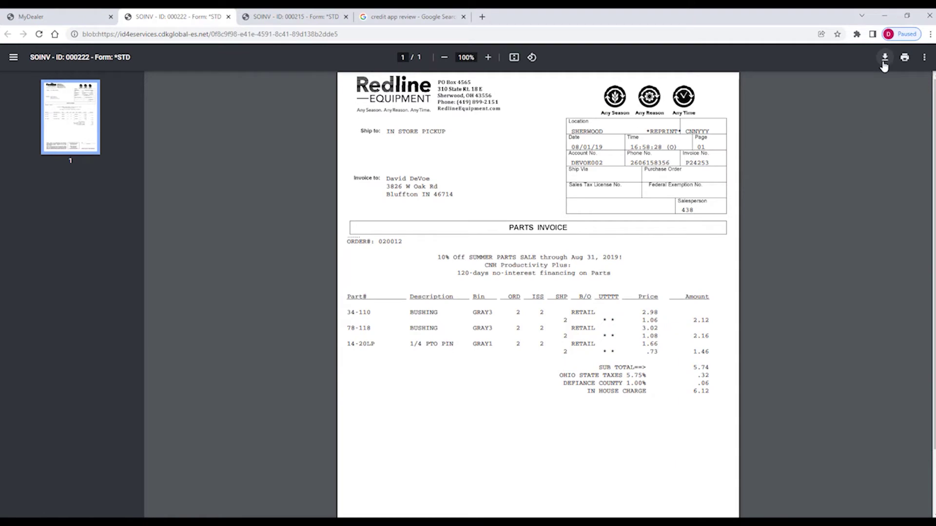
{"action": "left_click", "coordinate": [884, 64]}
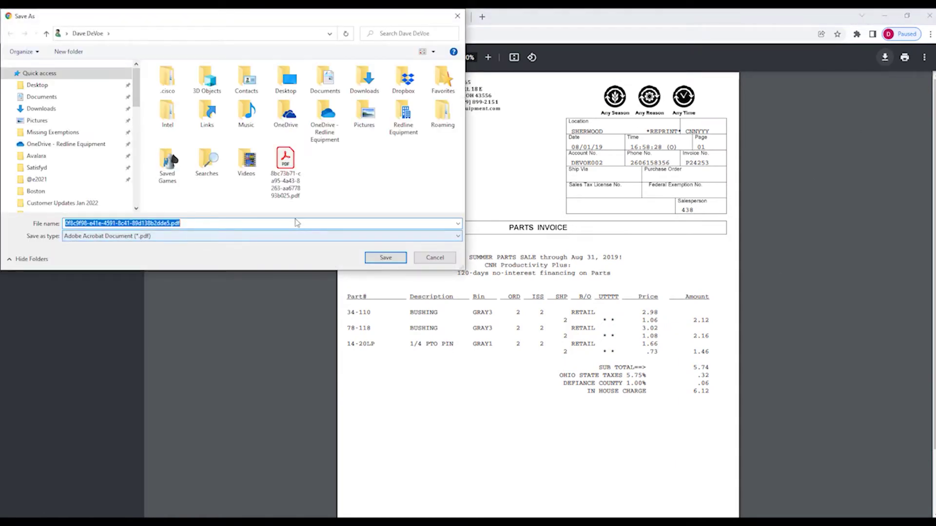
{"action": "left_click", "coordinate": [455, 256]}
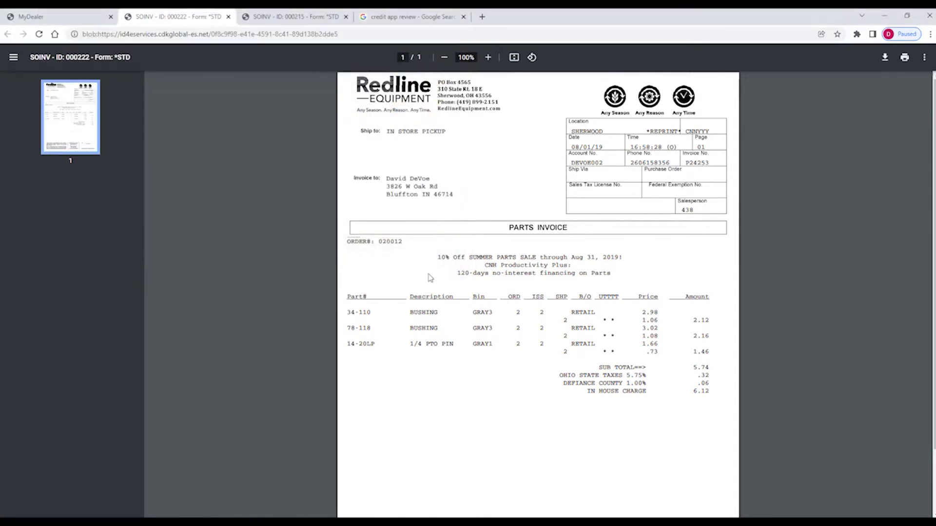
{"action": "left_click", "coordinate": [67, 17]}
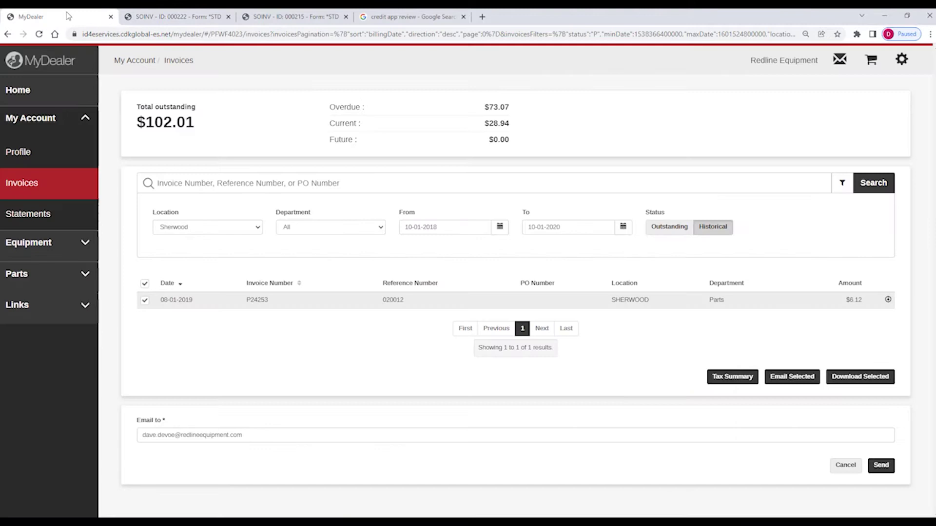
- Open Statements under My Account, listing 112 statements starting from 12-31-2021
{"action": "left_click", "coordinate": [35, 221]}
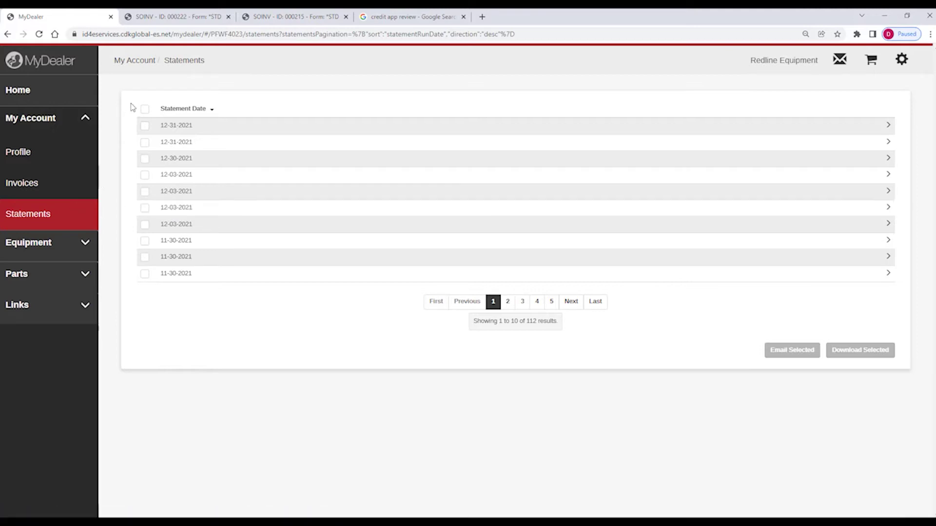
- Select the 12-31-2021 statement, open its email form, and open the statement itself
{"action": "left_click", "coordinate": [144, 128]}
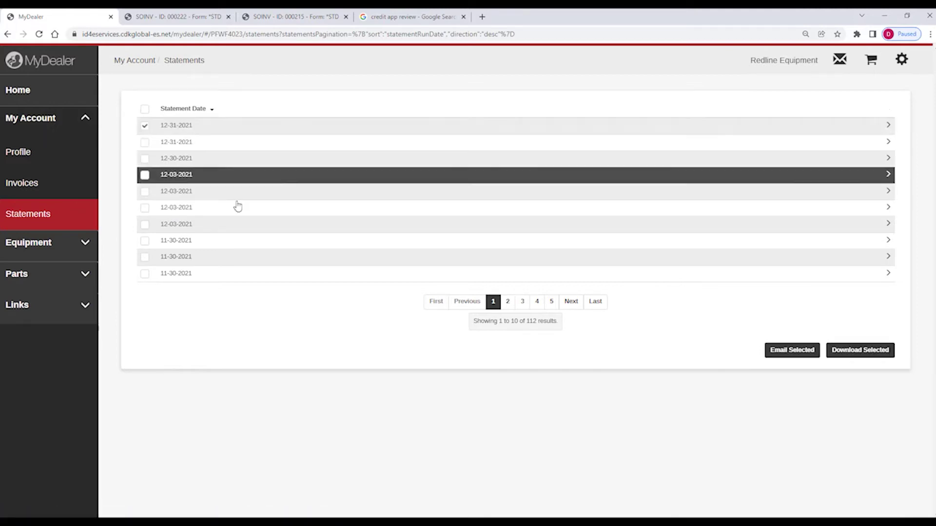
{"action": "left_click", "coordinate": [782, 351]}
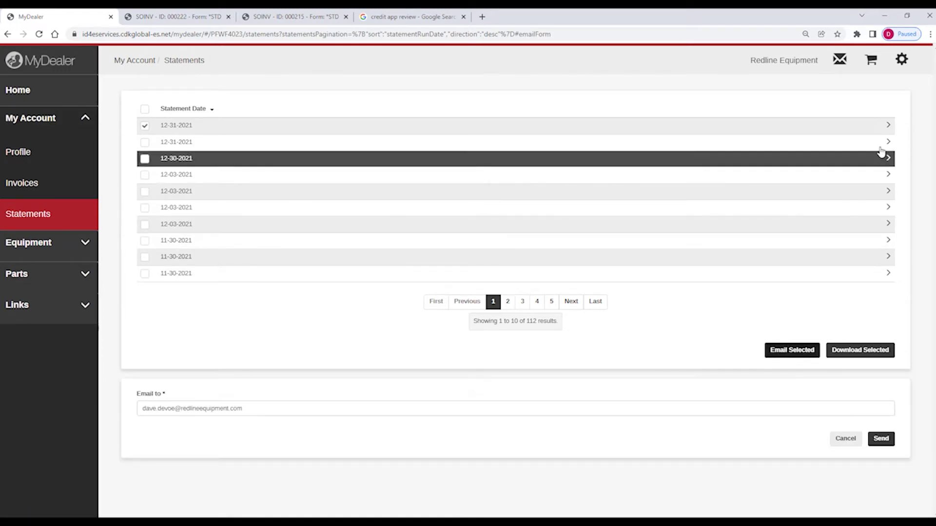
{"action": "left_click", "coordinate": [890, 128]}
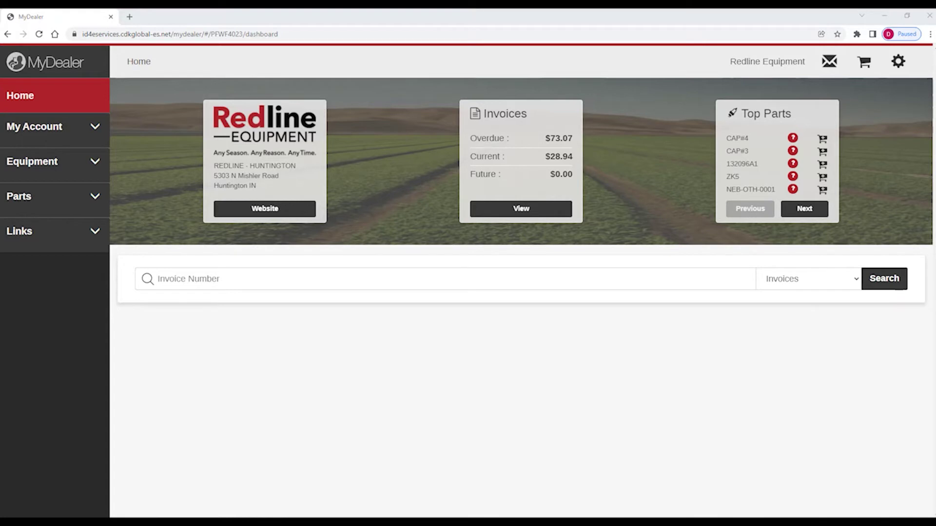
- Expand Parts in the sidebar and open Shop for Parts at the Huntington location
{"action": "left_click", "coordinate": [82, 204]}
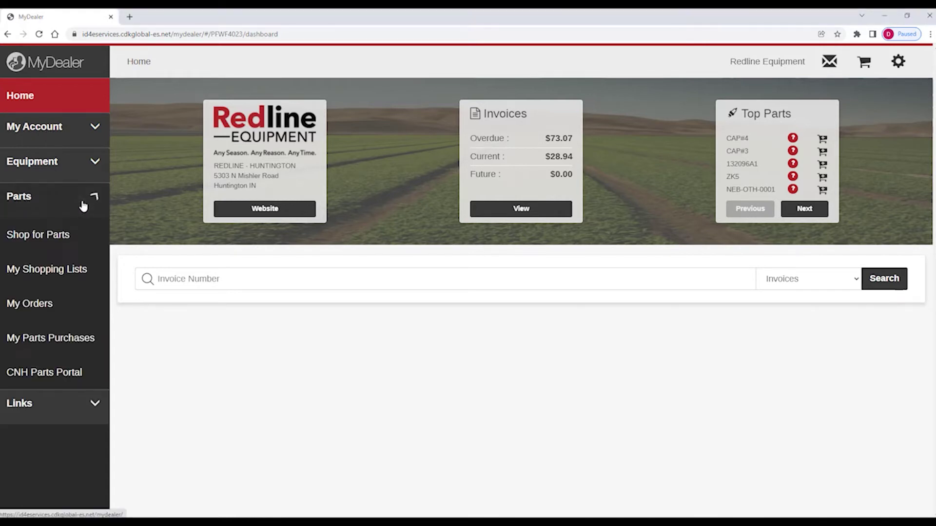
{"action": "left_click", "coordinate": [58, 242]}
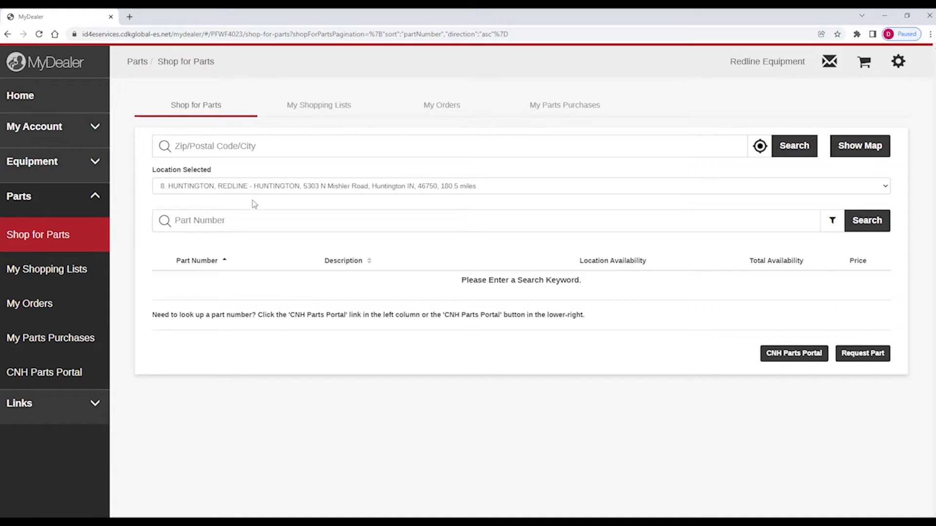
- Search part number 87106692, showing a $5.85 knife section with 28 at Huntington
{"action": "left_click", "coordinate": [243, 224]}
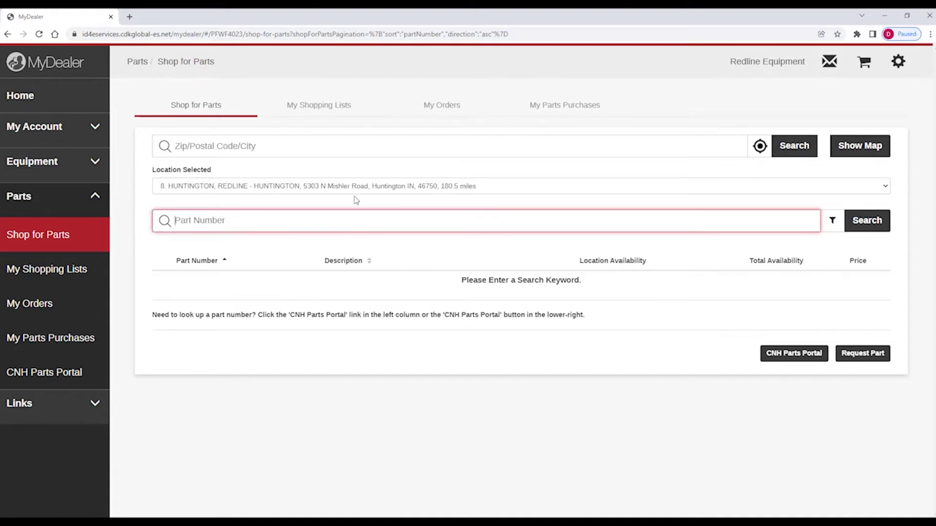
{"action": "type", "text": "87106692"}
{"action": "left_click", "coordinate": [875, 226]}
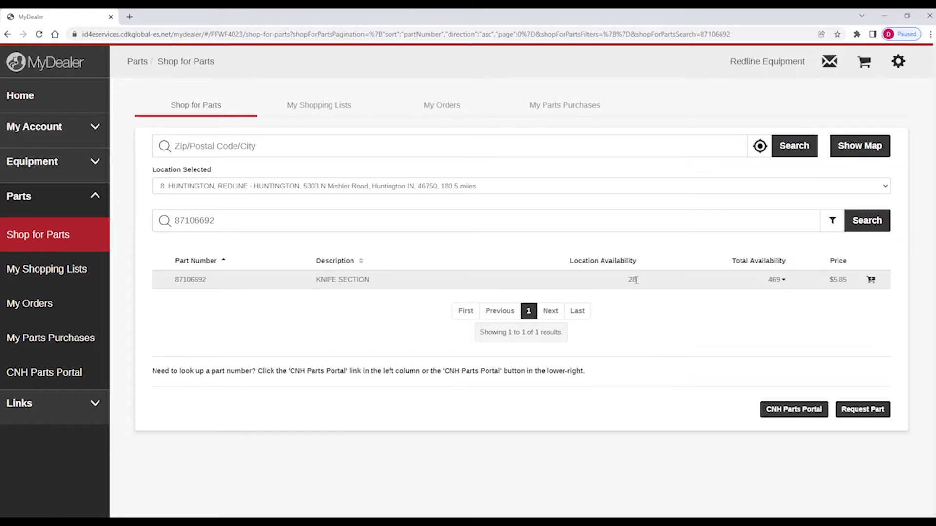
- Check the knife section's stock by location and add 60 of part 87106692 to the cart
{"action": "left_click", "coordinate": [778, 285]}
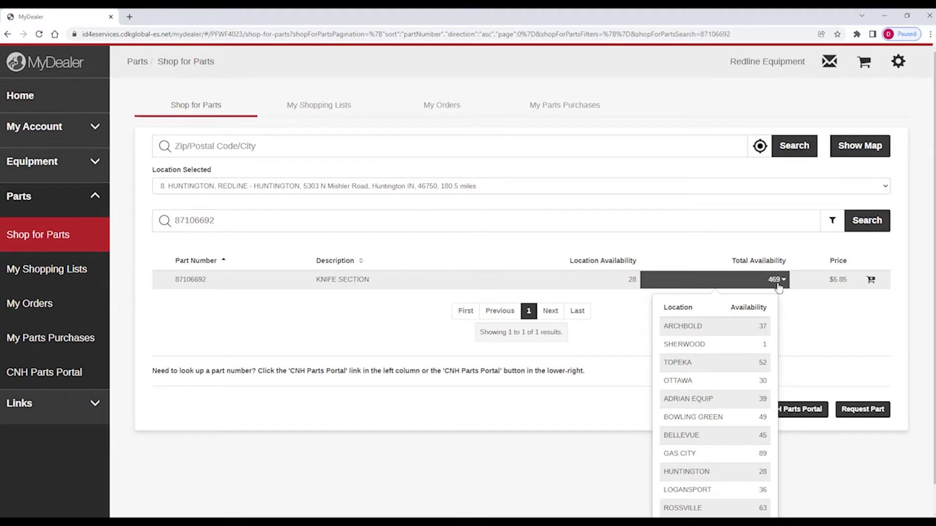
{"action": "left_click", "coordinate": [871, 283]}
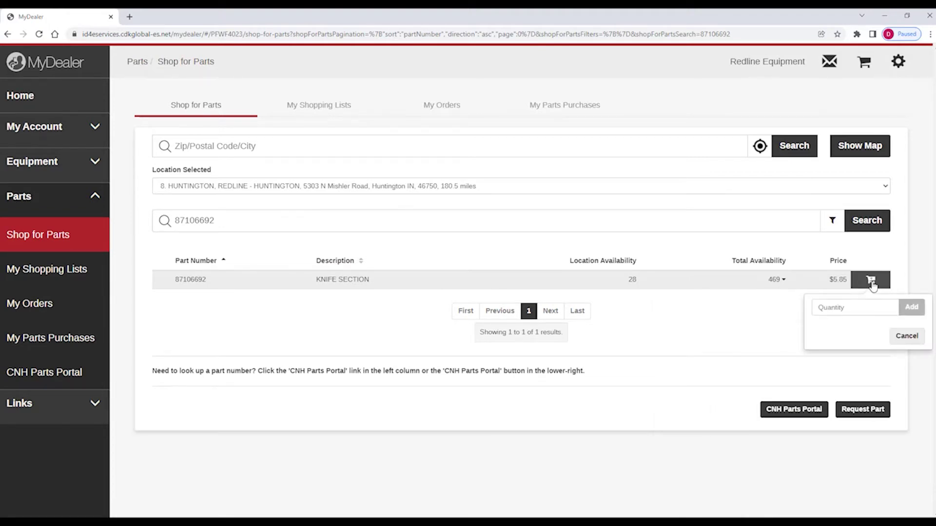
{"action": "left_click", "coordinate": [853, 309]}
{"action": "type", "text": "60"}
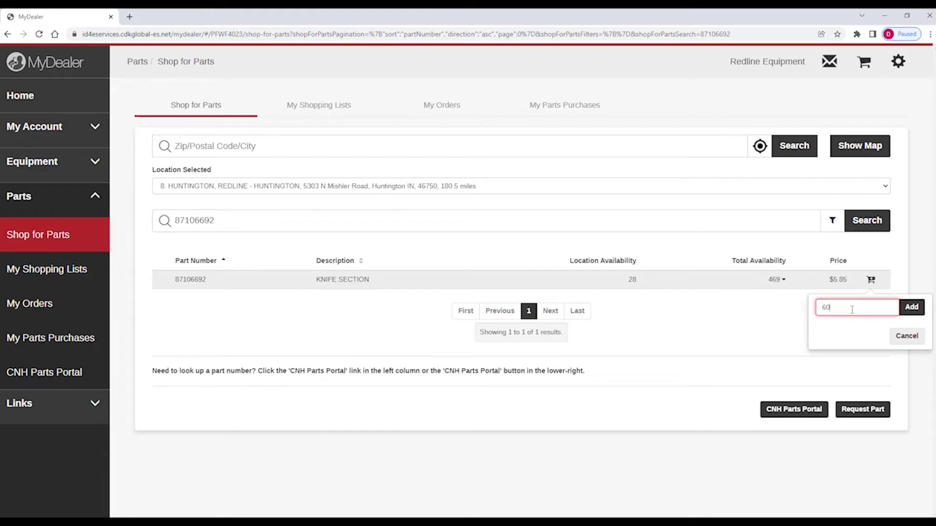
{"action": "left_click", "coordinate": [911, 307]}
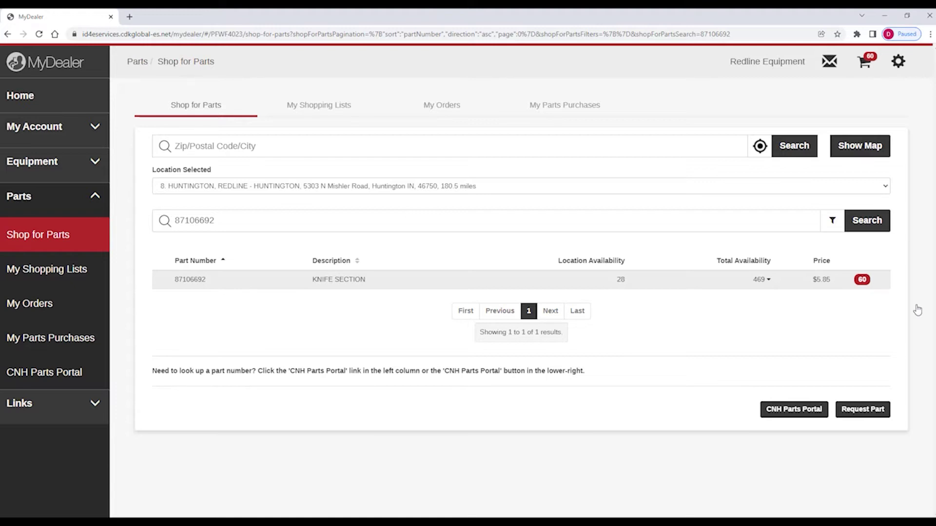
- Replace the old part number with 871066 and search, listing six matching parts
{"action": "left_click_drag", "start_coordinate": [239, 224], "coordinate": [145, 215]}
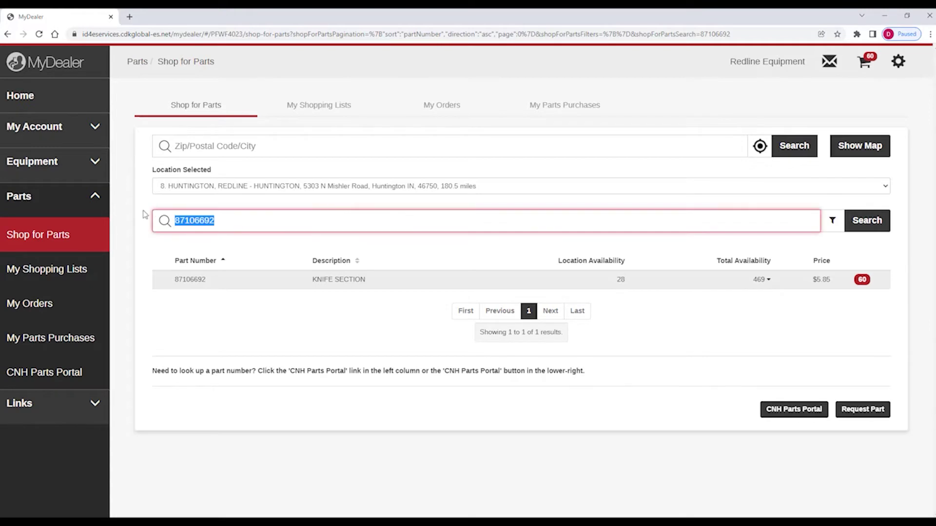
{"action": "key", "text": "BackSpace"}
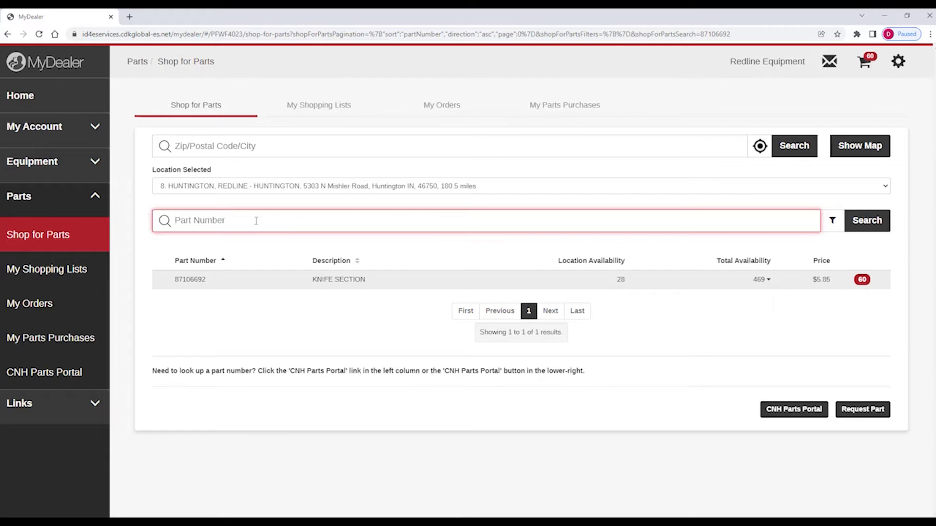
{"action": "type", "text": "871066"}
{"action": "left_click", "coordinate": [861, 222]}
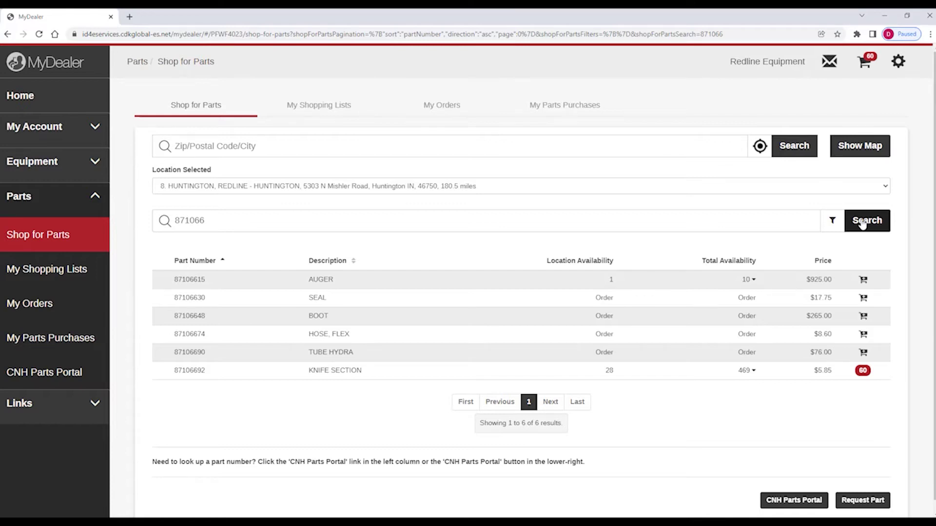
- Clear the 871066 part number search and switch to searching by description
{"action": "left_click_drag", "start_coordinate": [207, 220], "coordinate": [156, 211]}
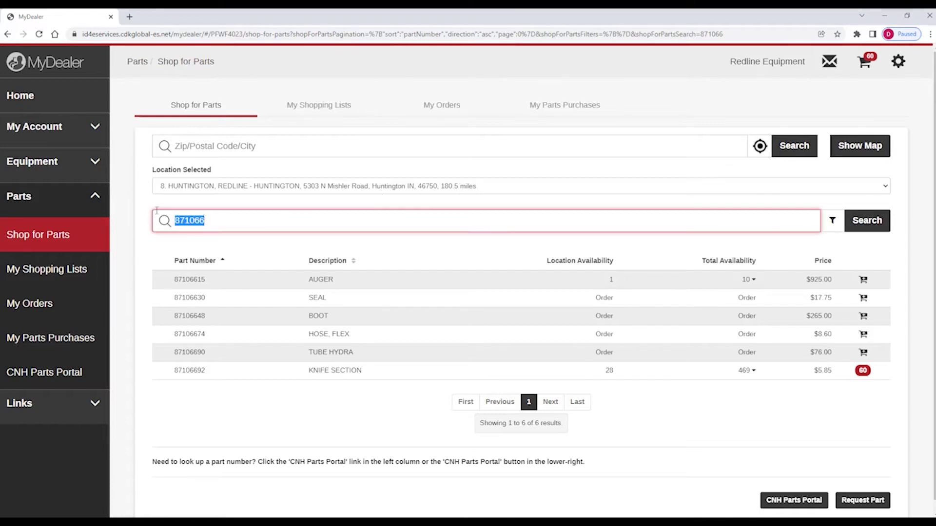
{"action": "key", "text": "BackSpace"}
{"action": "left_click", "coordinate": [832, 220]}
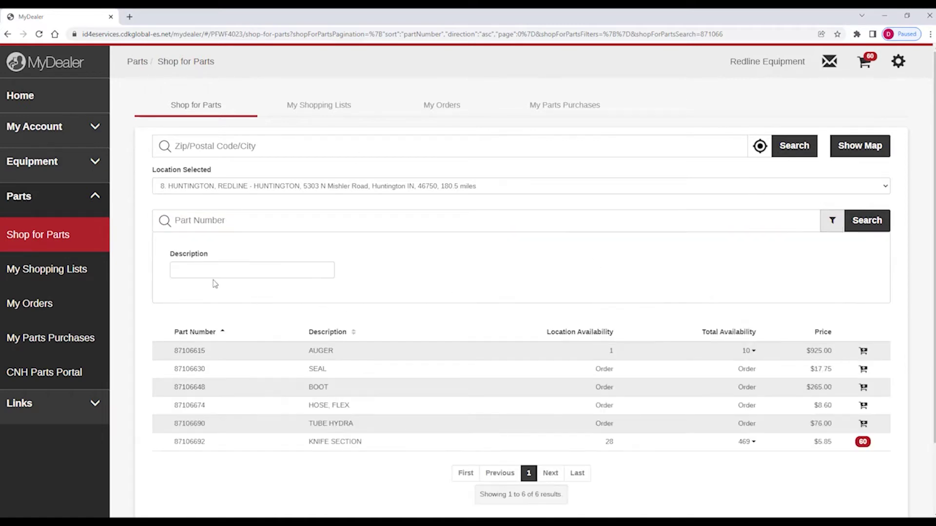
- Search parts by the description 'filter', then view the cart totalling $351.00
{"action": "left_click", "coordinate": [188, 270]}
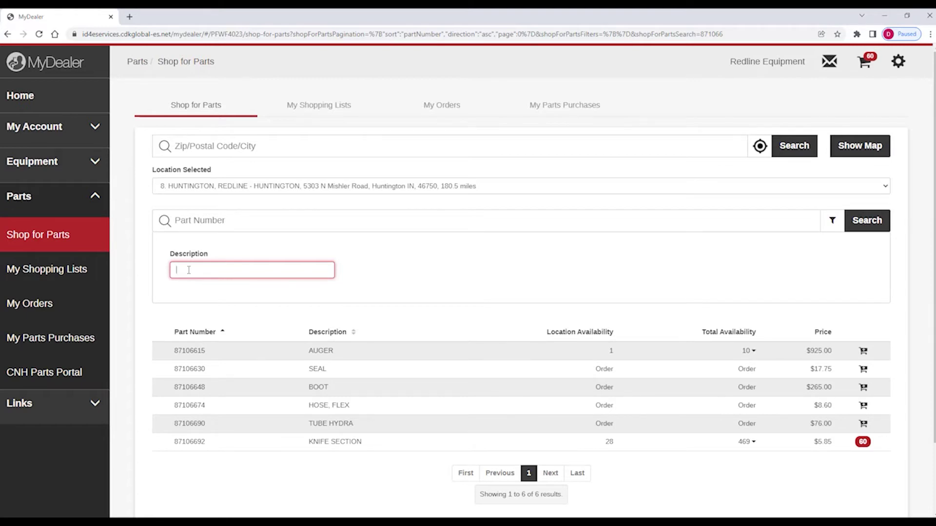
{"action": "type", "text": "filter"}
{"action": "left_click", "coordinate": [873, 227]}
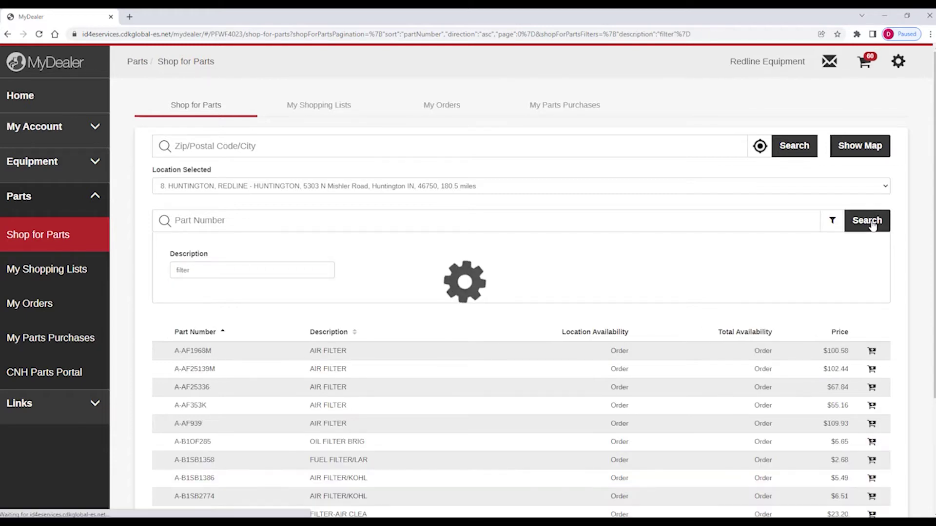
{"action": "scroll", "coordinate": [736, 278], "scroll_direction": "down", "scroll_amount": 3}
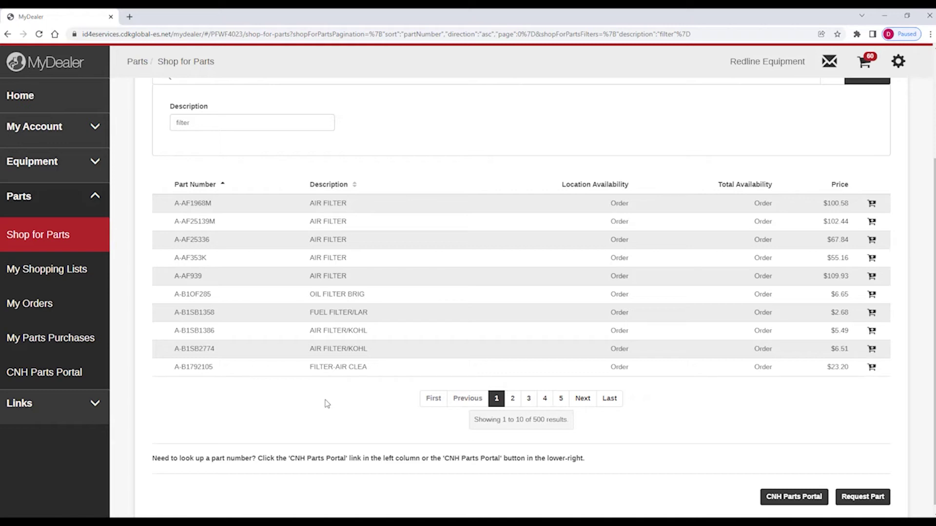
{"action": "scroll", "coordinate": [539, 326], "scroll_direction": "up", "scroll_amount": 3}
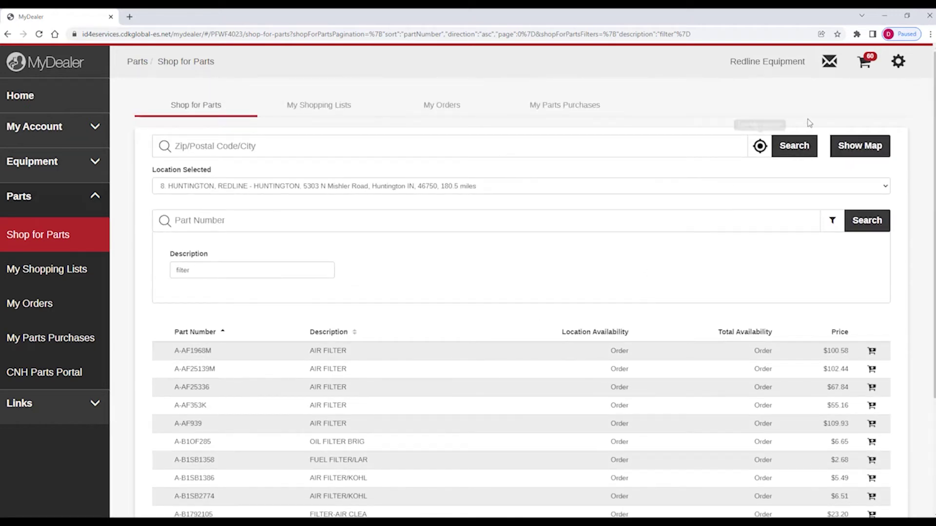
{"action": "left_click", "coordinate": [864, 68]}
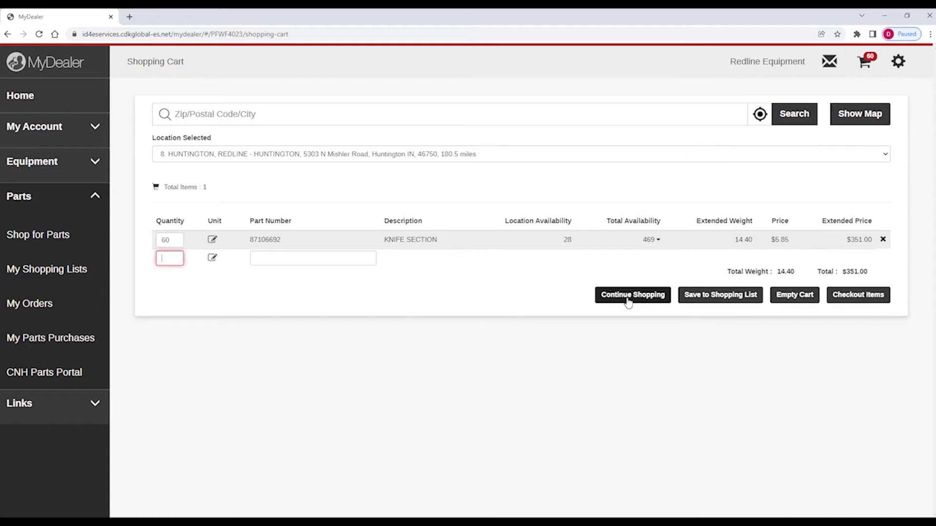
- Save the cart as a shopping list with reference 8230 and description 'knife sections for combine'
{"action": "left_click", "coordinate": [711, 298]}
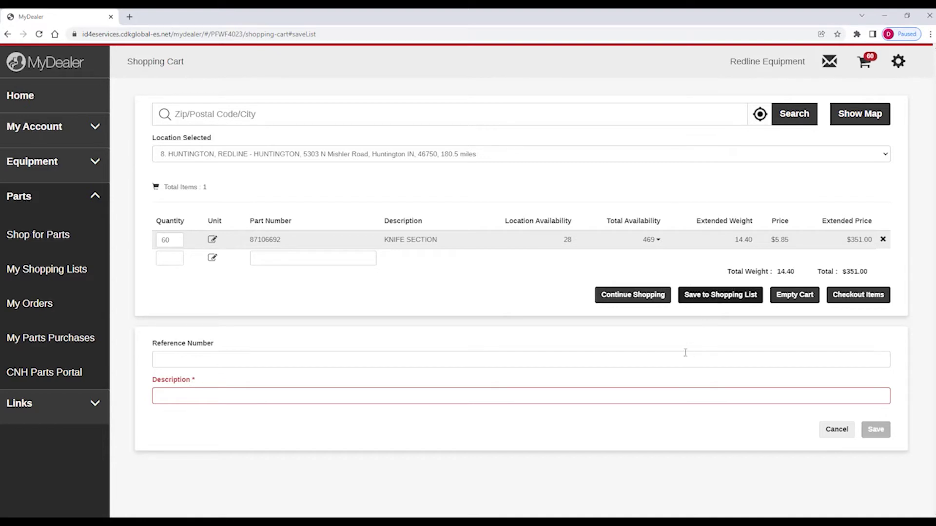
{"action": "left_click", "coordinate": [386, 362]}
{"action": "type", "text": "8230"}
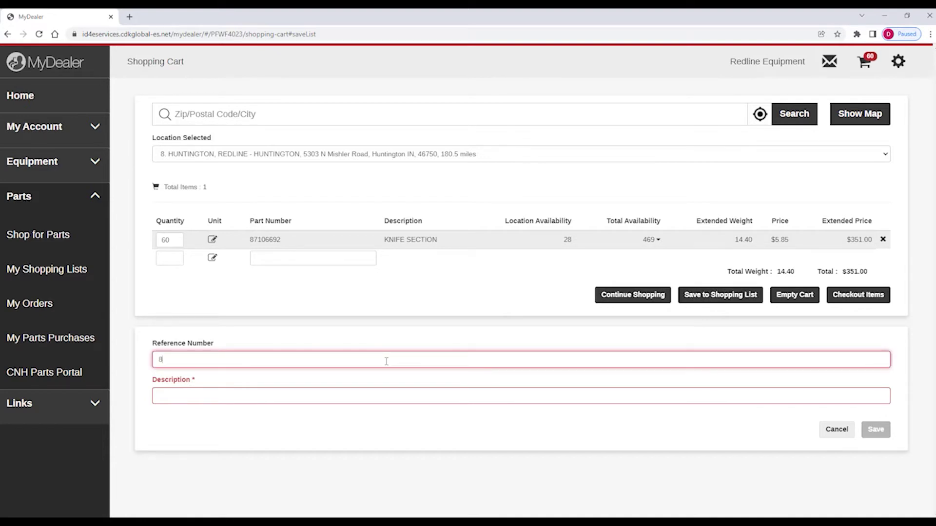
{"action": "left_click", "coordinate": [310, 396]}
{"action": "type", "text": "knife"}
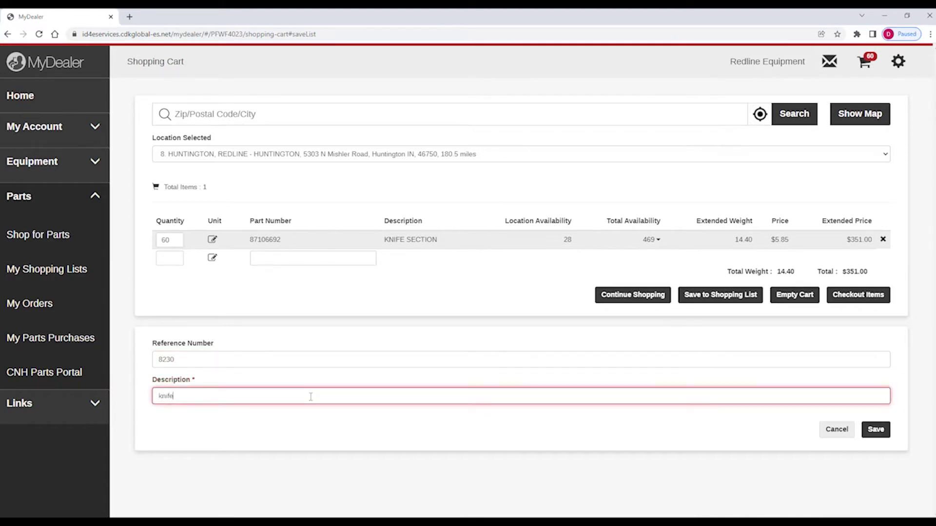
{"action": "type", "text": " sections for combine"}
{"action": "left_click", "coordinate": [880, 432]}
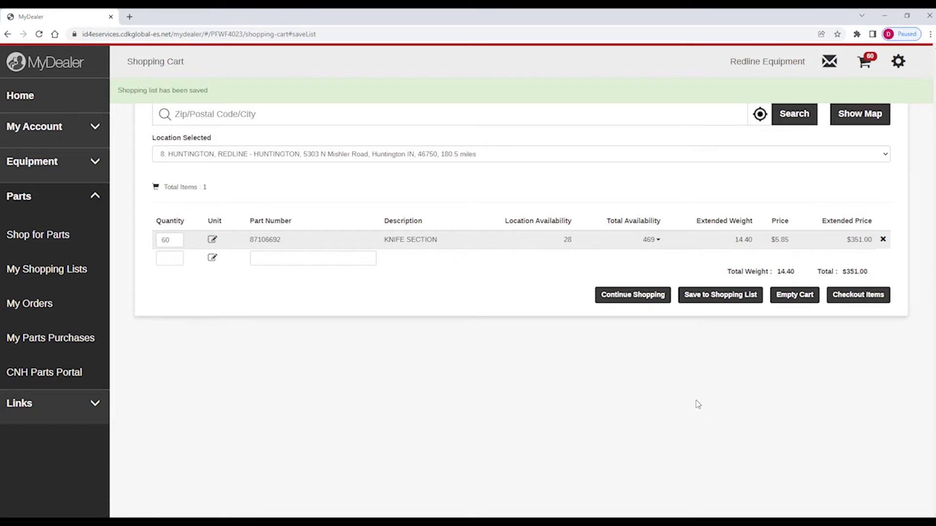
- Check out with reference 8230, PO 01-06-2022, description 'knife sections' and a Friday pickup comment
{"action": "left_click", "coordinate": [857, 296]}
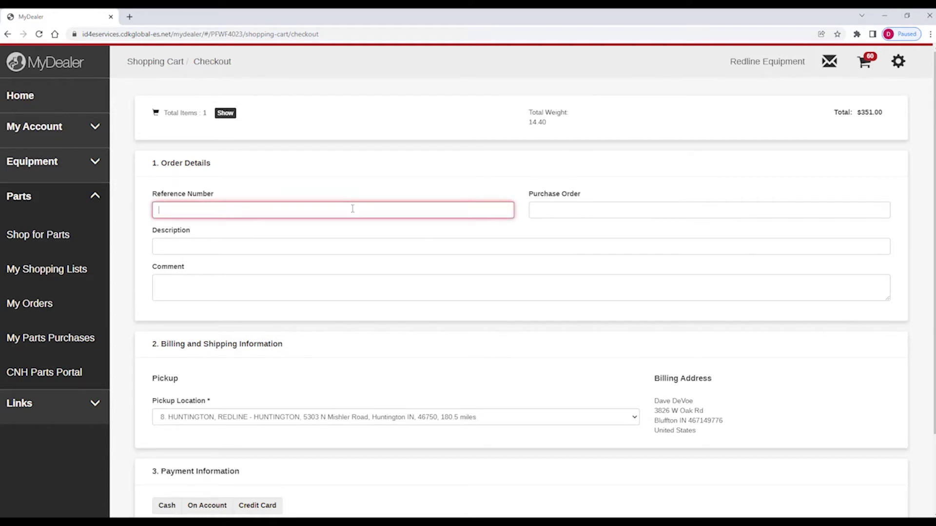
{"action": "type", "text": "8230"}
{"action": "left_click", "coordinate": [564, 211]}
{"action": "type", "text": "01"}
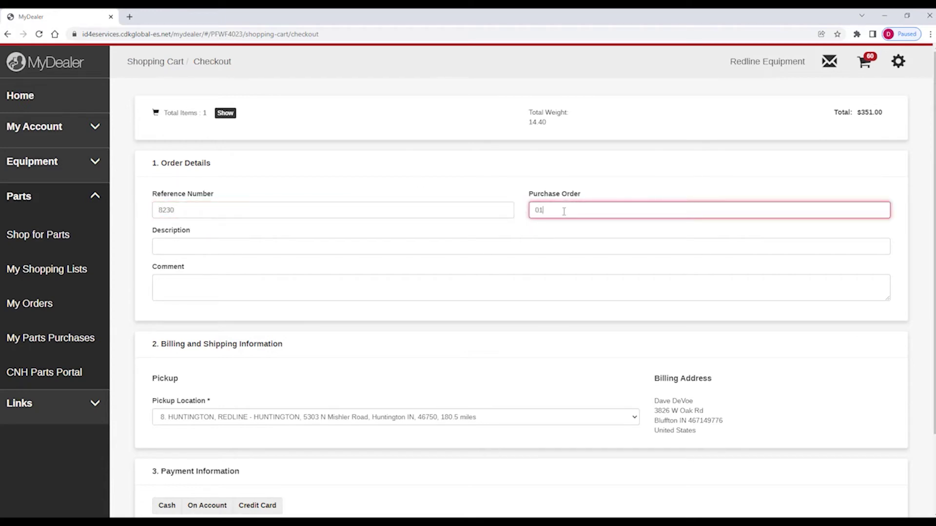
{"action": "type", "text": "-06-2022"}
{"action": "left_click", "coordinate": [475, 243]}
{"action": "type", "text": "knife se"}
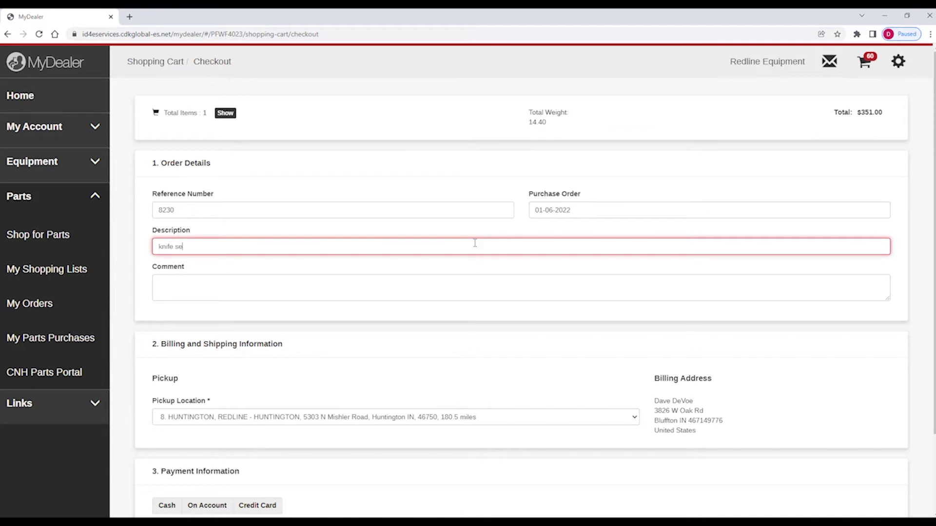
{"action": "type", "text": "ctions"}
{"action": "left_click", "coordinate": [241, 291]}
{"action": "type", "text": "would like to pick up "}
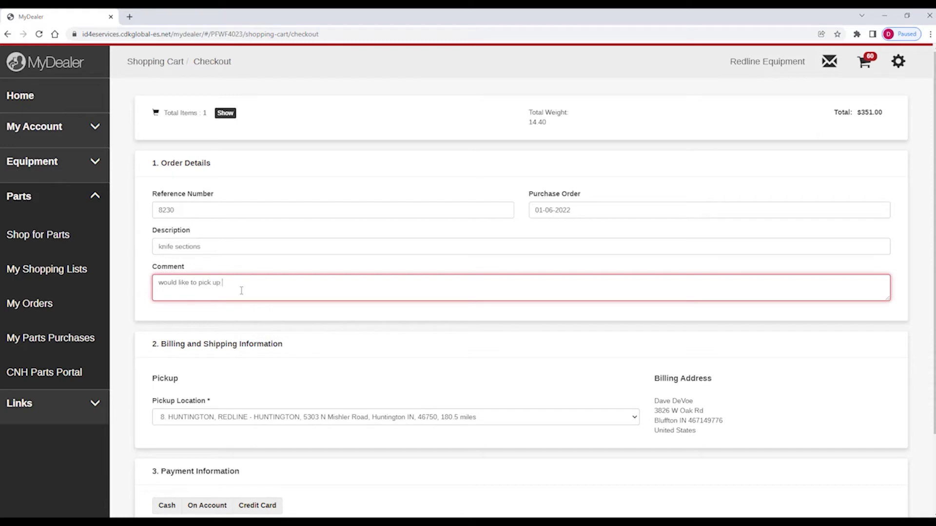
{"action": "type", "text": "on triday"}
- Append 'please put it on my cnh prod plus card' to the comment and pay by Credit Card
{"action": "scroll", "coordinate": [222, 347], "scroll_direction": "down", "scroll_amount": 1}
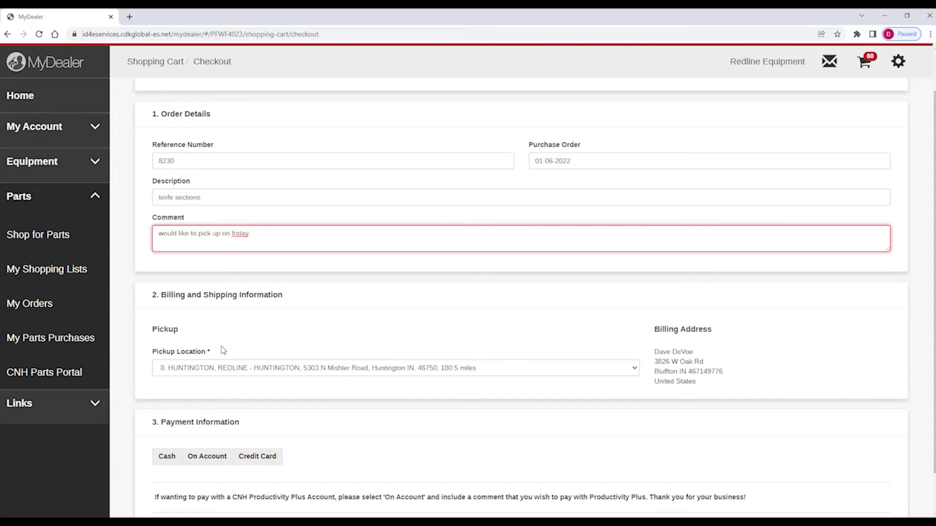
{"action": "scroll", "coordinate": [223, 350], "scroll_direction": "down", "scroll_amount": 1}
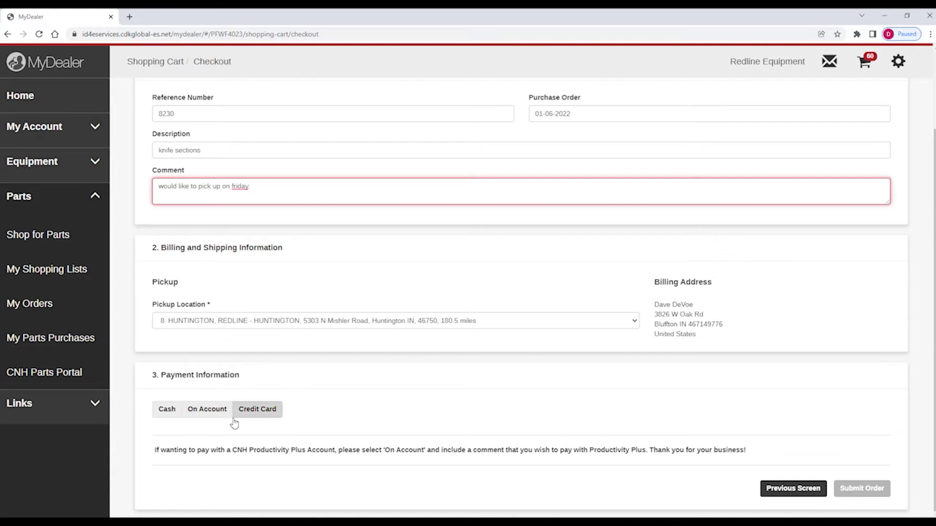
{"action": "left_click", "coordinate": [218, 417]}
{"action": "scroll", "coordinate": [318, 288], "scroll_direction": "up", "scroll_amount": 2}
{"action": "left_click", "coordinate": [302, 285]}
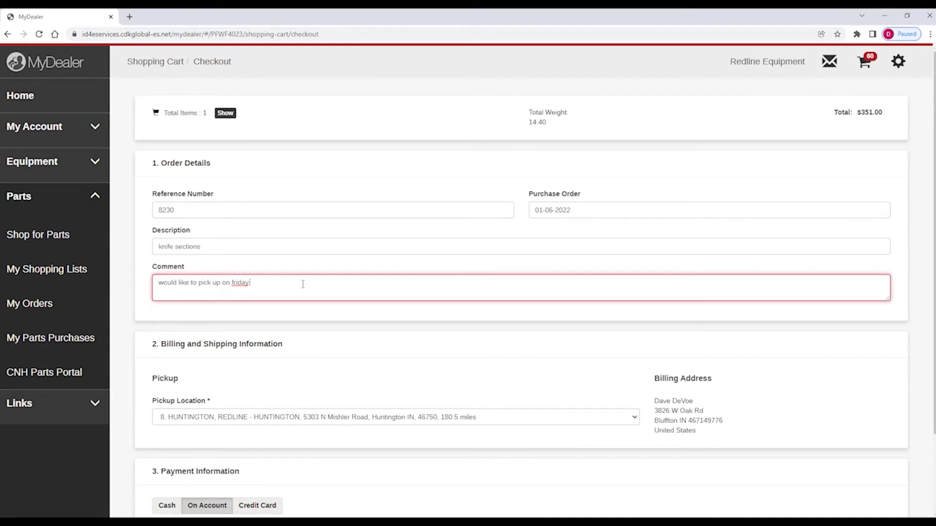
{"action": "type", "text": "please put it on my cnh prod plus card"}
{"action": "scroll", "coordinate": [401, 285], "scroll_direction": "down", "scroll_amount": 2}
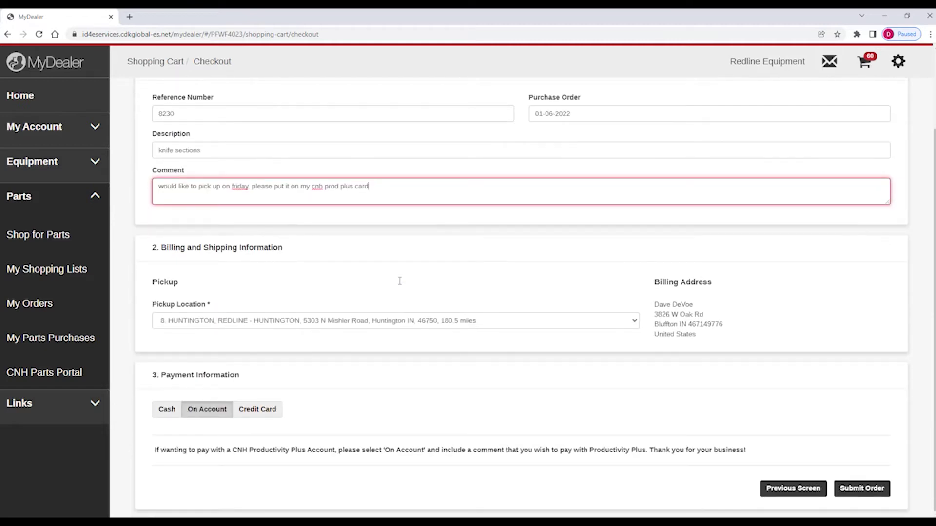
{"action": "left_click", "coordinate": [267, 410]}
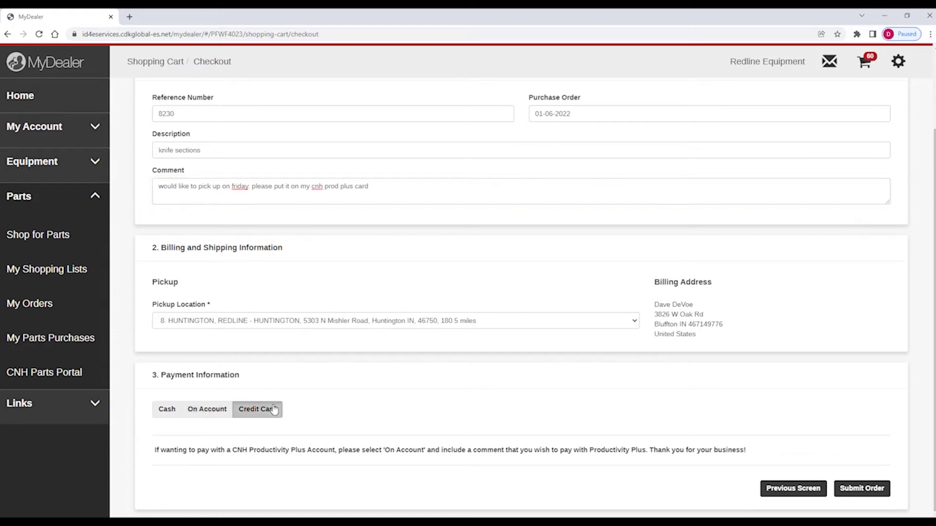
- Submit the order and enter 'my visa' as the card's display name in the payment form
{"action": "left_click", "coordinate": [859, 490]}
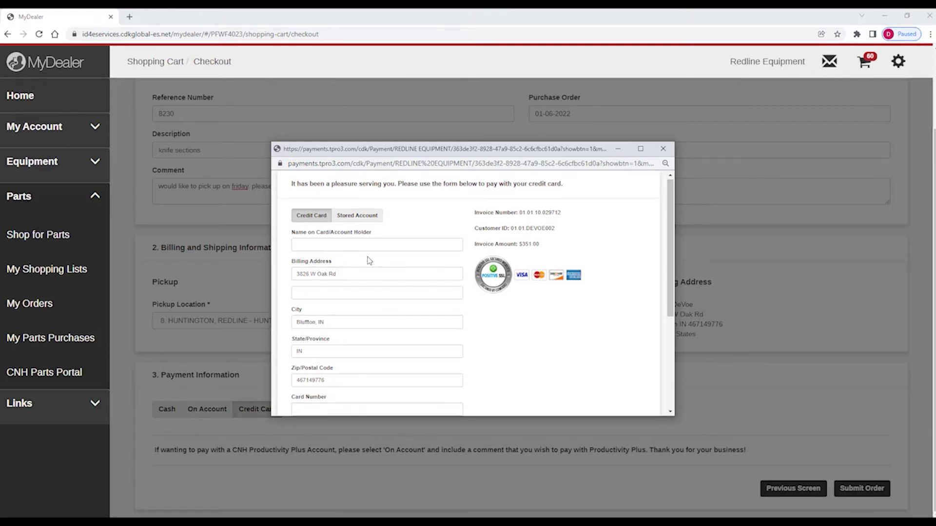
{"action": "scroll", "coordinate": [368, 259], "scroll_direction": "down", "scroll_amount": 2}
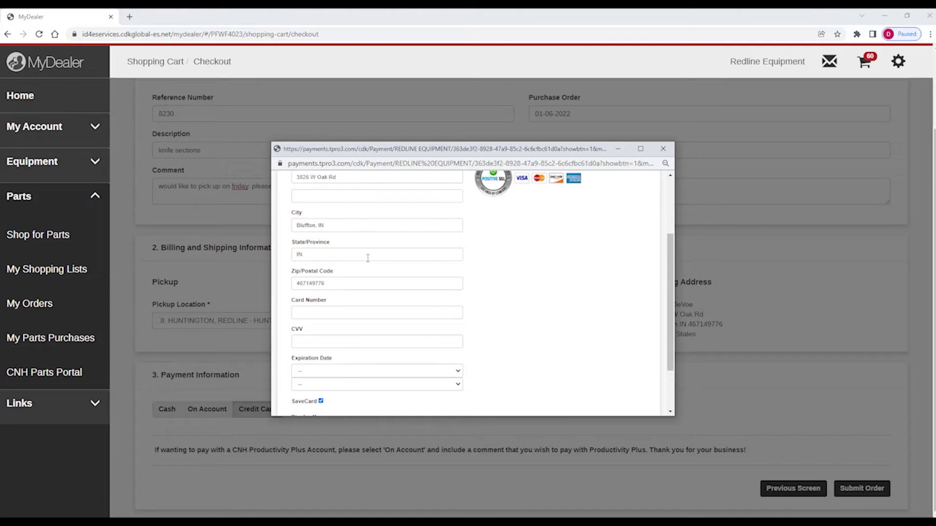
{"action": "scroll", "coordinate": [405, 273], "scroll_direction": "down", "scroll_amount": 1}
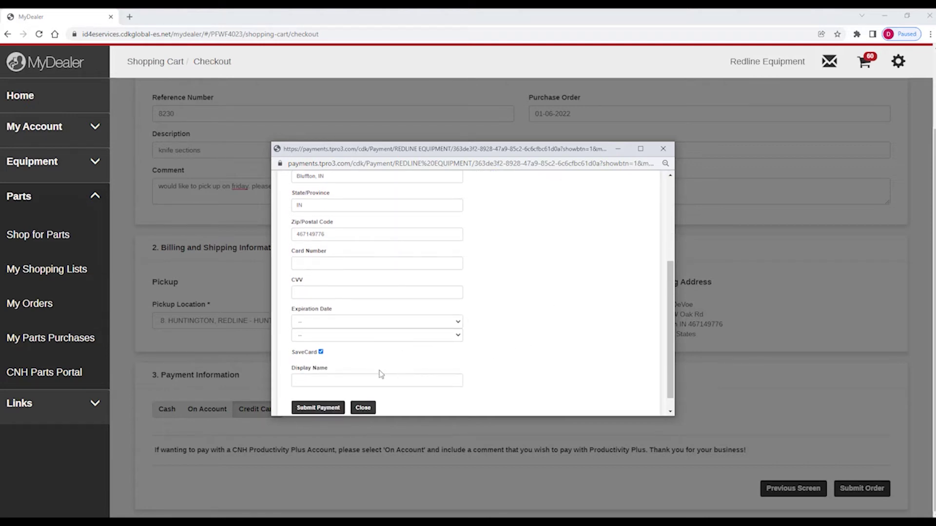
{"action": "left_click", "coordinate": [334, 381]}
{"action": "type", "text": "my visa"}
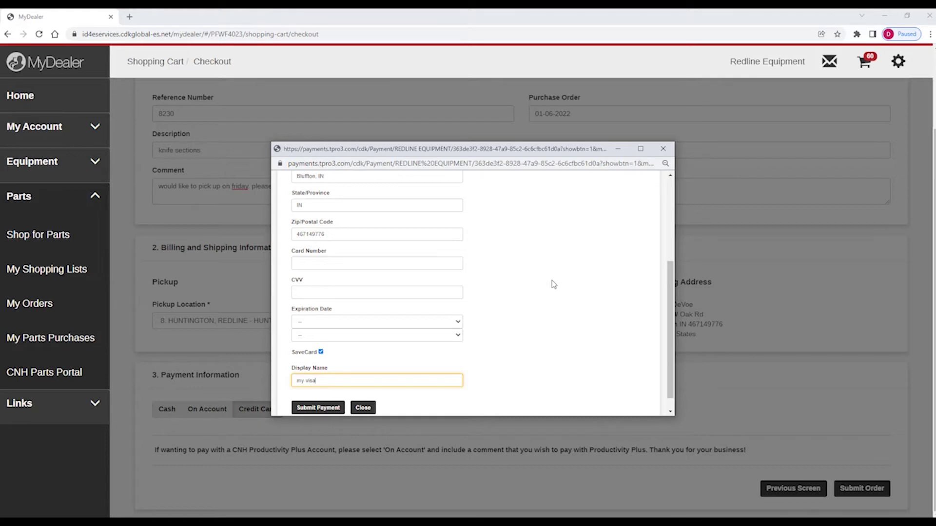
{"action": "scroll", "coordinate": [554, 284], "scroll_direction": "down", "scroll_amount": 1}
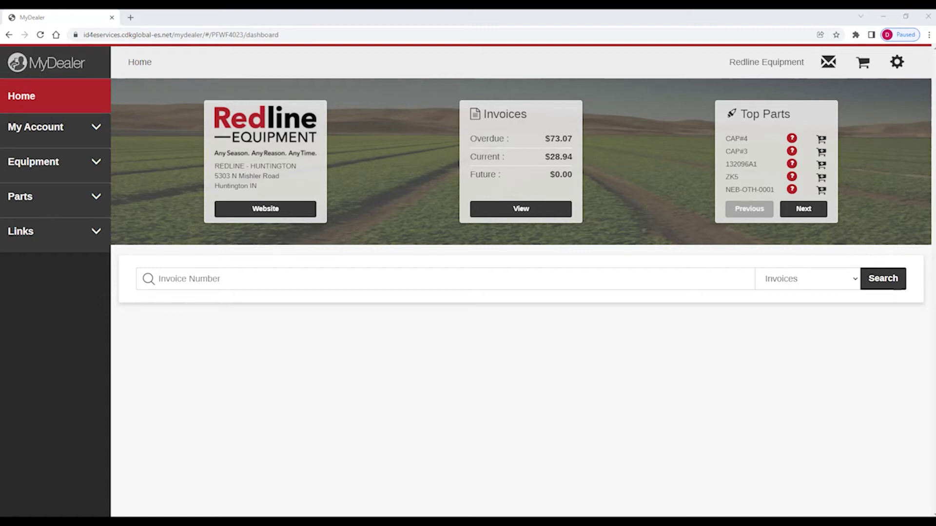
- Expand the Parts section in the Home dashboard's sidebar
{"action": "left_click", "coordinate": [82, 204]}
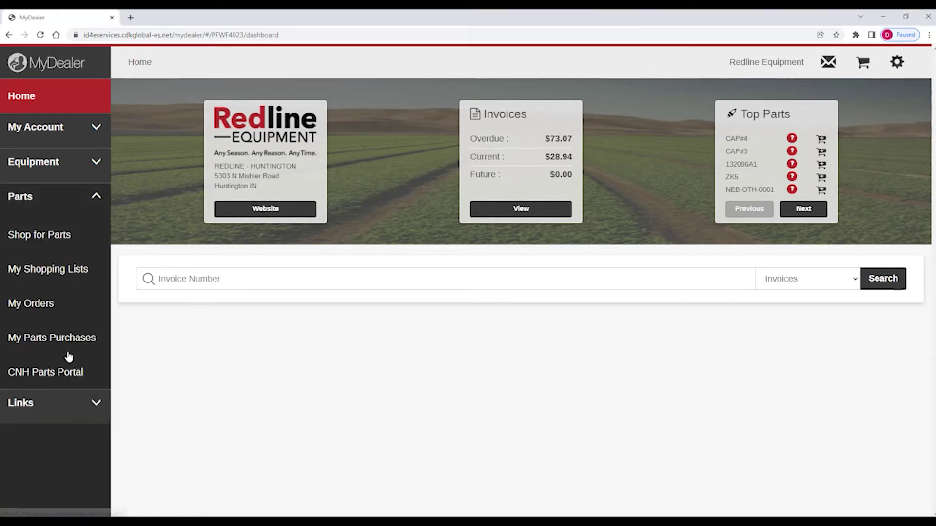
- Open the CNH Parts Portal and enter the Case IH Agriculture parts store
{"action": "left_click", "coordinate": [66, 371]}
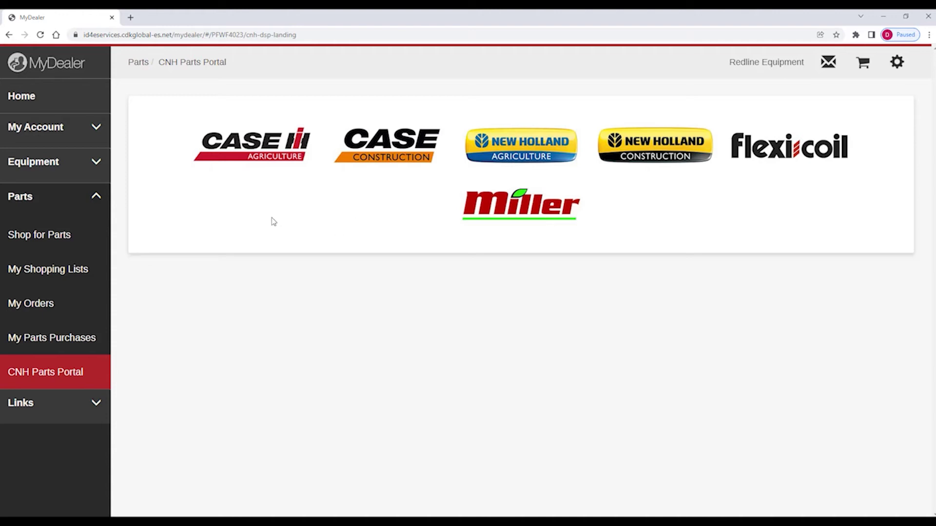
{"action": "left_click", "coordinate": [254, 151]}
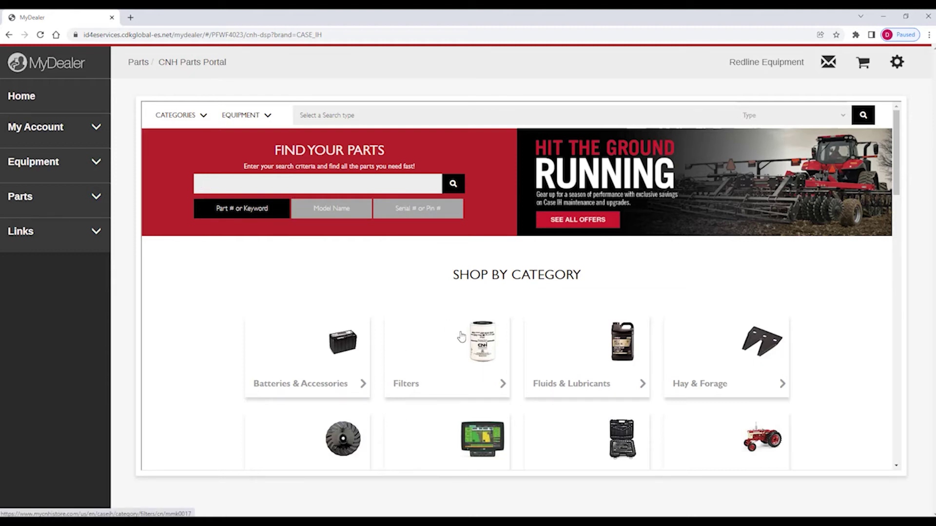
- Search by serial number kjap00910 to bring up the Farmall 75C Tractor Tier 4A catalog
{"action": "left_click", "coordinate": [413, 210]}
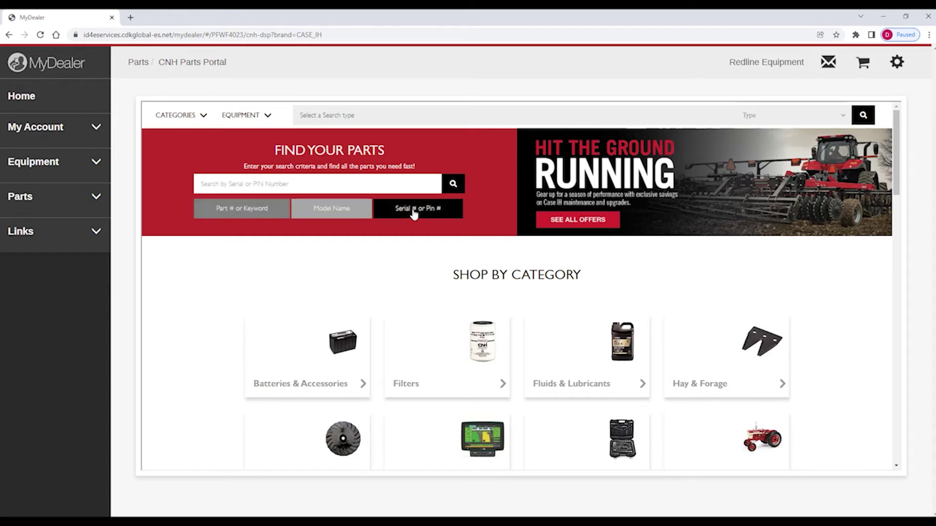
{"action": "left_click", "coordinate": [340, 189]}
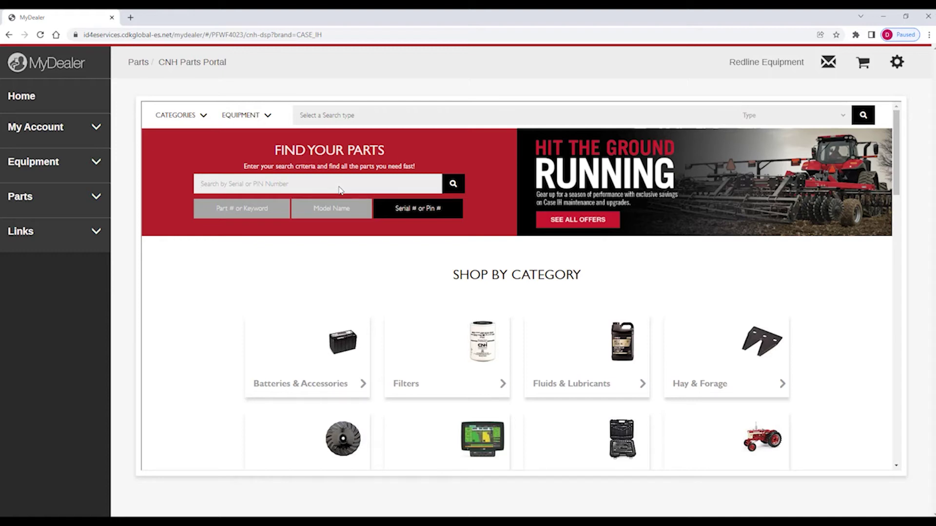
{"action": "type", "text": "kjap00910"}
{"action": "left_click", "coordinate": [453, 185]}
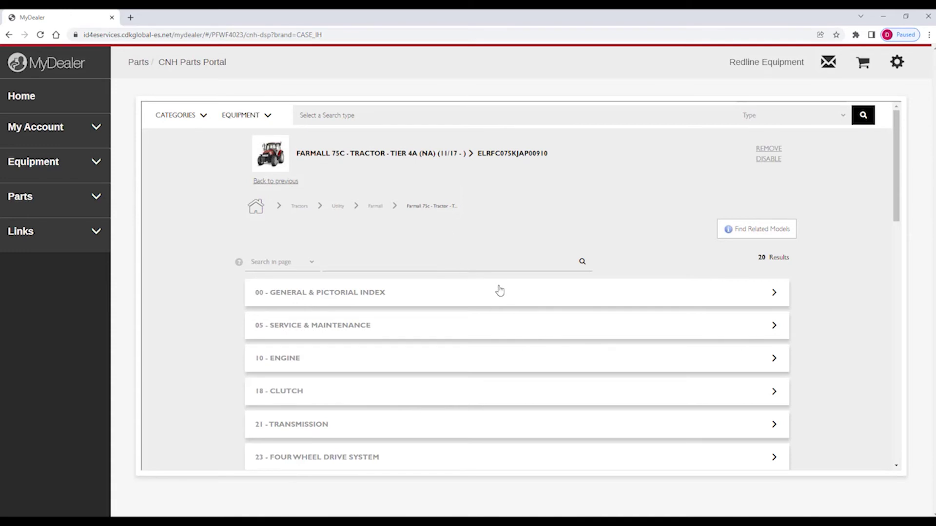
- Open the Farmall 75C catalog's 05 Service & Maintenance section and review its 9 subsections
{"action": "left_click", "coordinate": [777, 330]}
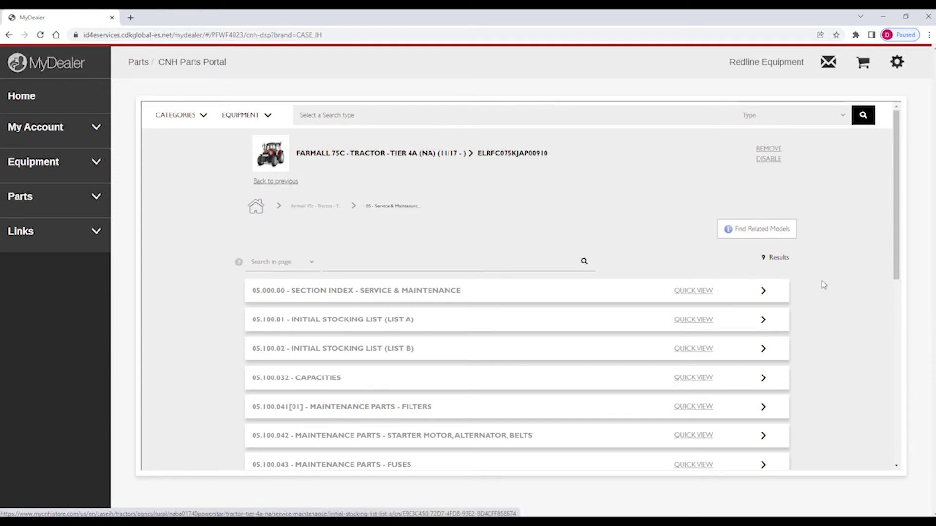
{"action": "scroll", "coordinate": [823, 283], "scroll_direction": "down", "scroll_amount": 2}
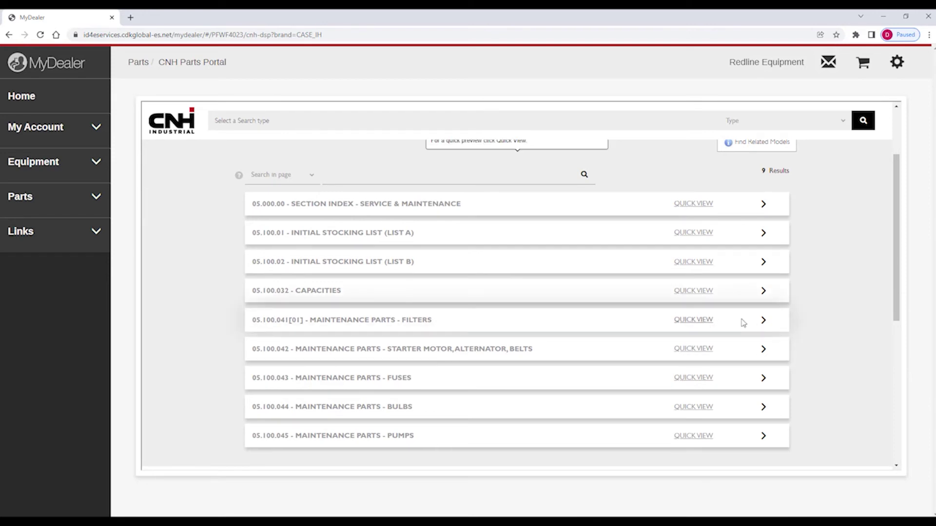
- Preview the Filters diagram, then open the full 05.100.041[01] Maintenance Parts – Filters page
{"action": "left_click", "coordinate": [691, 321]}
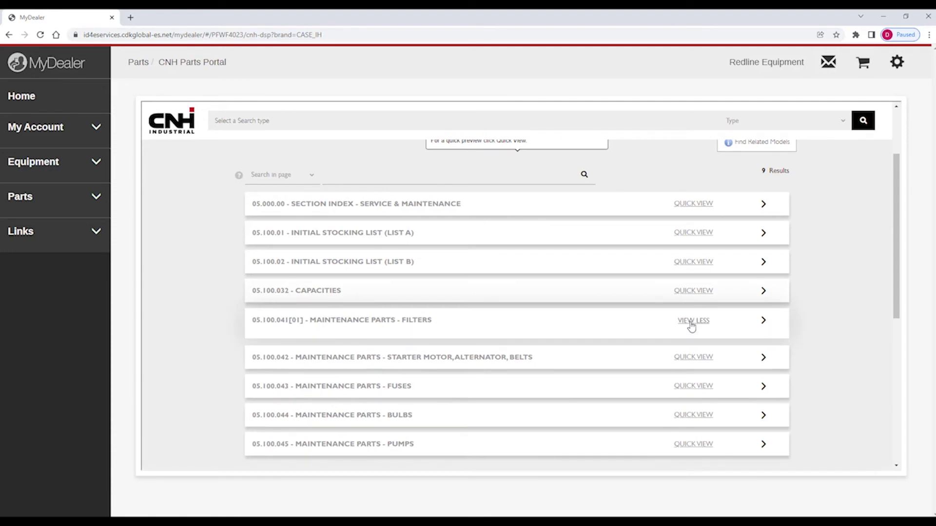
{"action": "scroll", "coordinate": [608, 330], "scroll_direction": "down", "scroll_amount": 3}
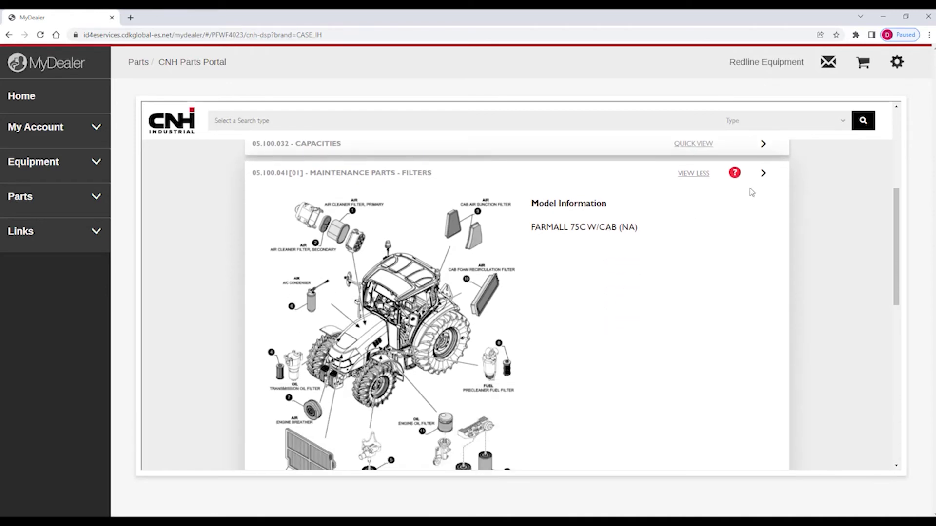
{"action": "scroll", "coordinate": [753, 199], "scroll_direction": "up", "scroll_amount": 1}
{"action": "left_click", "coordinate": [764, 223]}
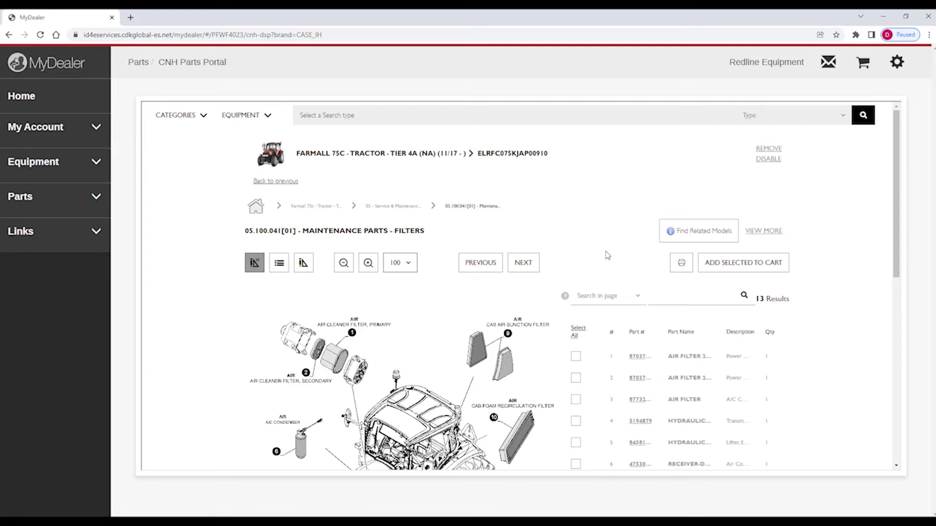
{"action": "scroll", "coordinate": [817, 234], "scroll_direction": "down", "scroll_amount": 2}
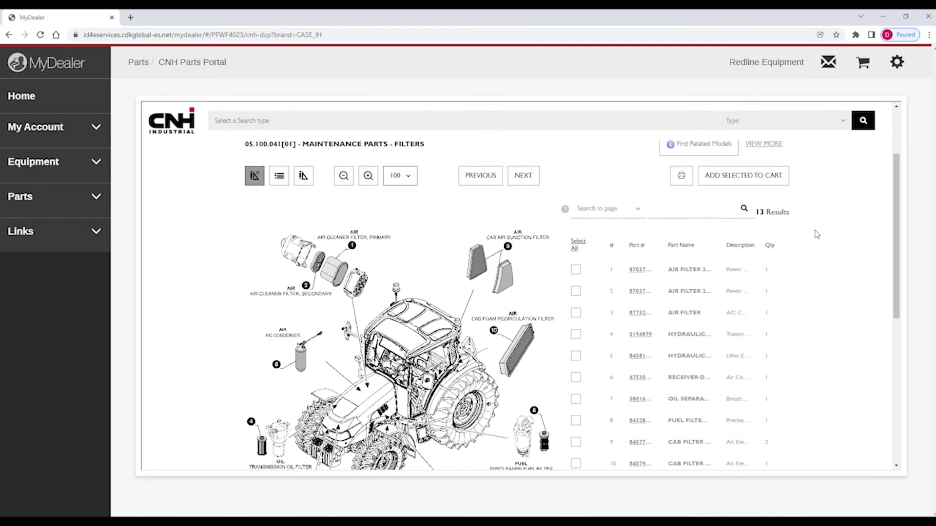
{"action": "left_click", "coordinate": [369, 179]}
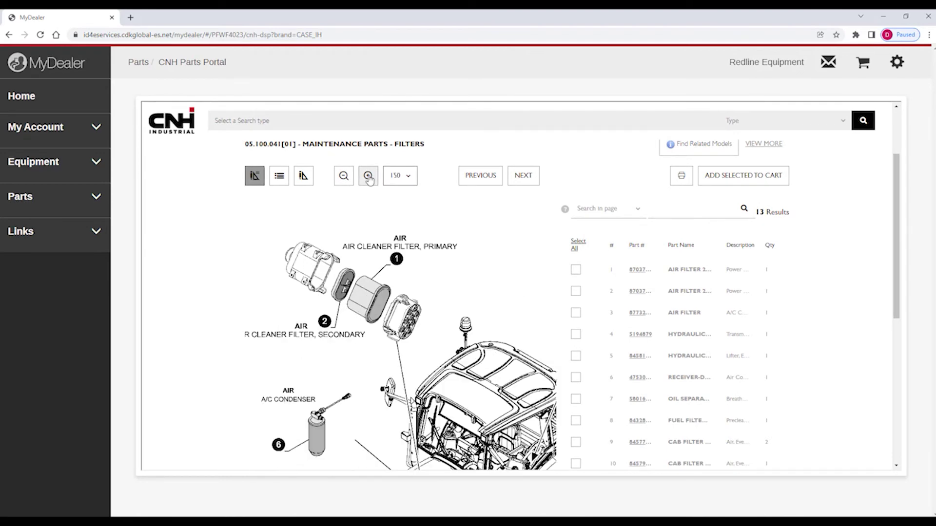
{"action": "left_click", "coordinate": [344, 175]}
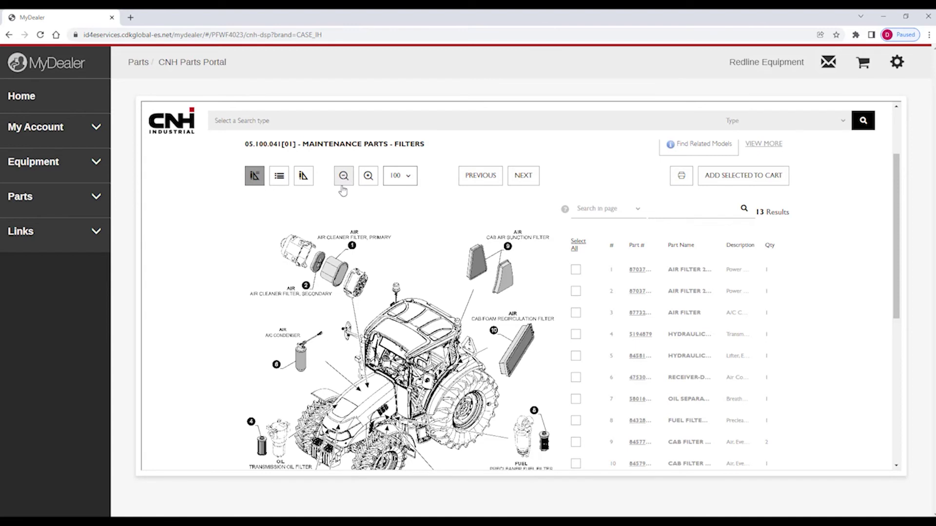
{"action": "left_click", "coordinate": [304, 177]}
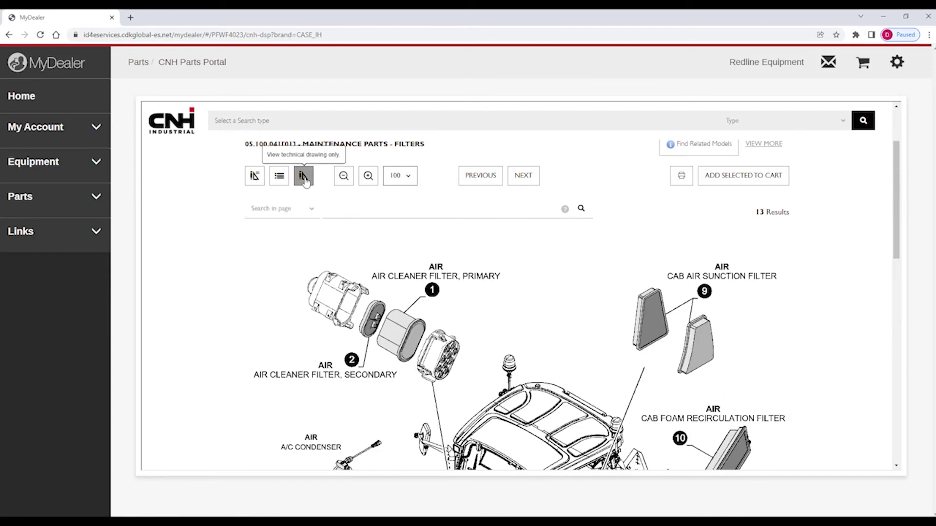
{"action": "left_click", "coordinate": [279, 176]}
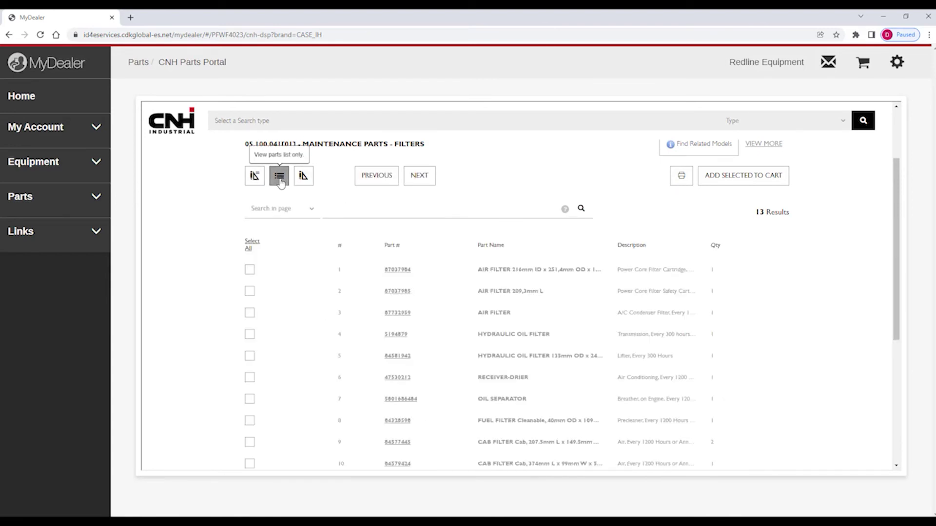
{"action": "left_click", "coordinate": [256, 181]}
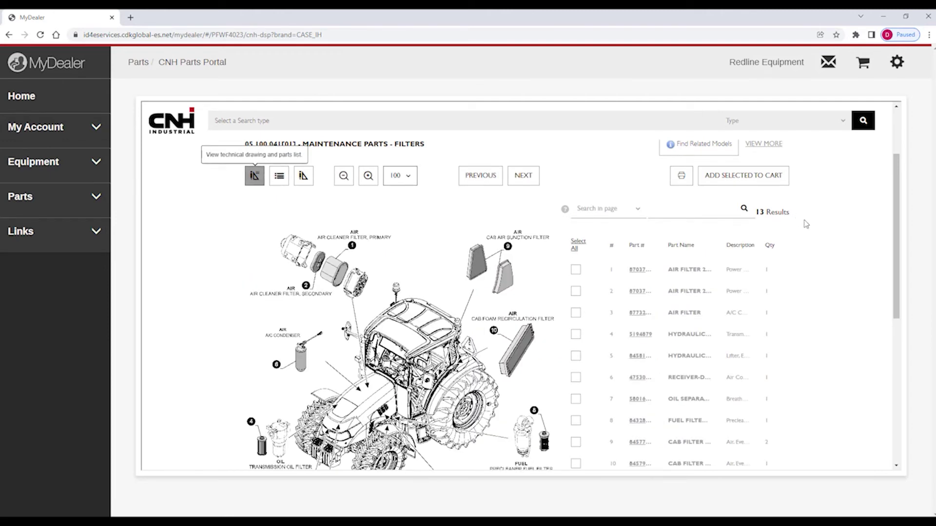
{"action": "scroll", "coordinate": [852, 281], "scroll_direction": "down", "scroll_amount": 2}
{"action": "scroll", "coordinate": [853, 280], "scroll_direction": "down", "scroll_amount": 4}
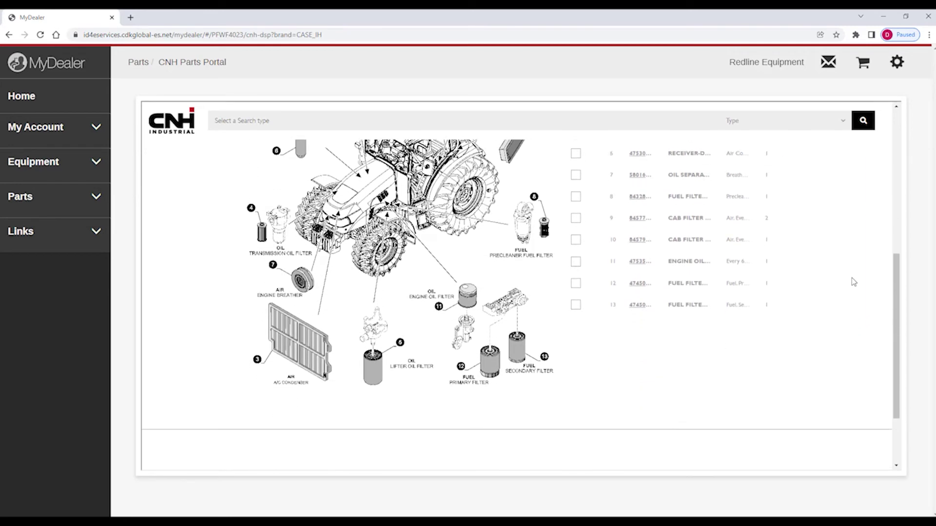
{"action": "scroll", "coordinate": [853, 279], "scroll_direction": "up", "scroll_amount": 5}
{"action": "left_click_drag", "start_coordinate": [897, 216], "coordinate": [899, 275]}
{"action": "scroll", "coordinate": [899, 275], "scroll_direction": "up", "scroll_amount": 4}
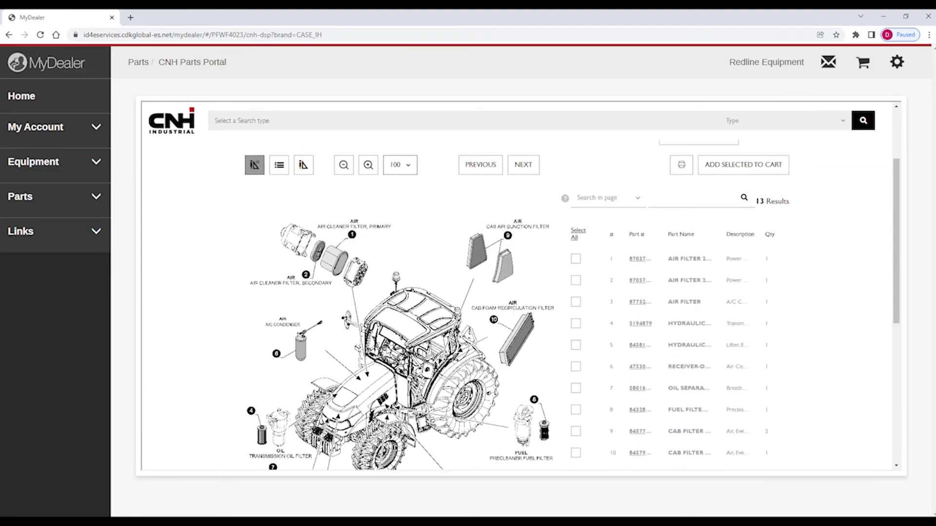
{"action": "left_click_drag", "start_coordinate": [302, 274], "coordinate": [441, 322]}
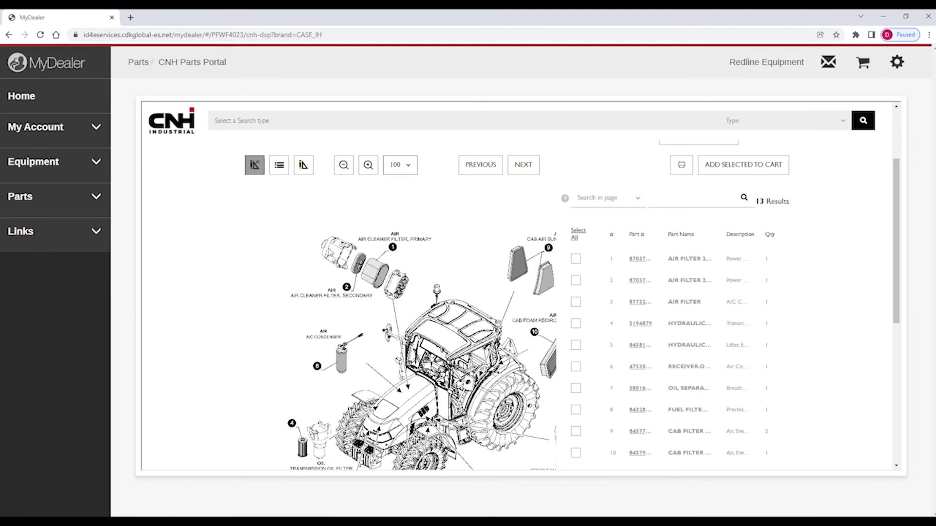
{"action": "left_click_drag", "start_coordinate": [469, 319], "coordinate": [508, 336]}
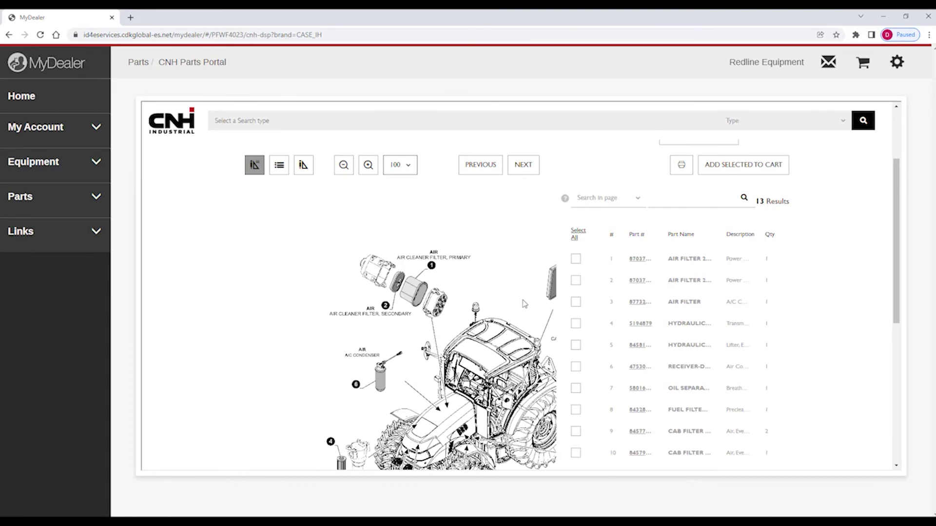
{"action": "left_click_drag", "start_coordinate": [376, 284], "coordinate": [457, 389]}
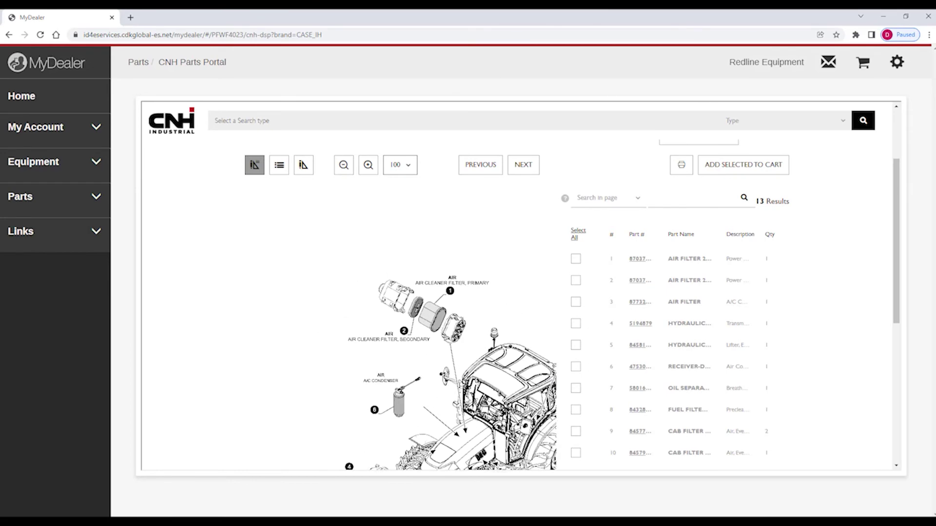
{"action": "left_click_drag", "start_coordinate": [493, 415], "coordinate": [317, 281]}
{"action": "left_click_drag", "start_coordinate": [453, 376], "coordinate": [381, 292]}
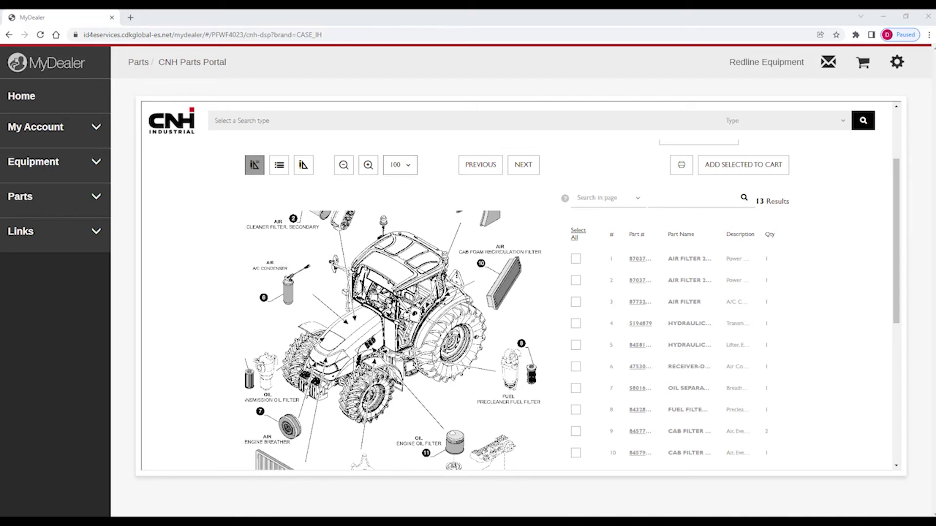
{"action": "scroll", "coordinate": [471, 439], "scroll_direction": "down", "scroll_amount": 1}
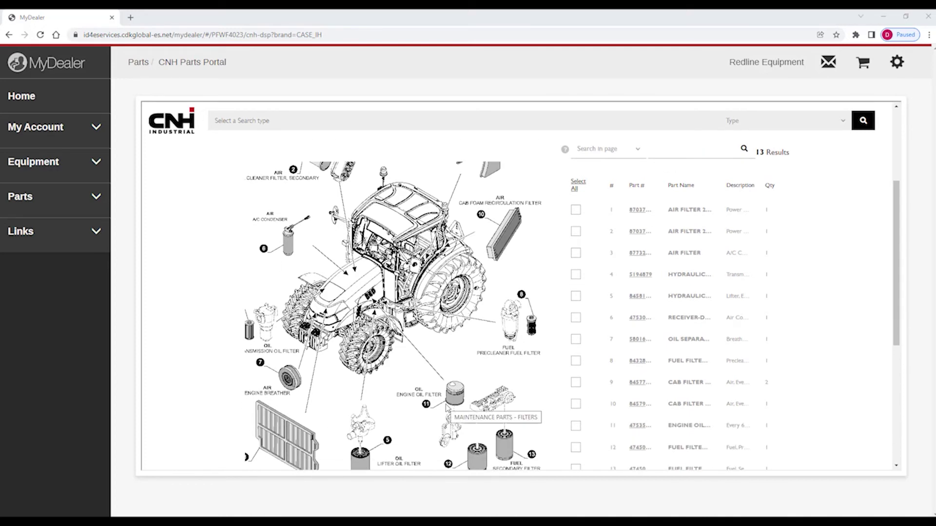
{"action": "scroll", "coordinate": [653, 415], "scroll_direction": "down", "scroll_amount": 1}
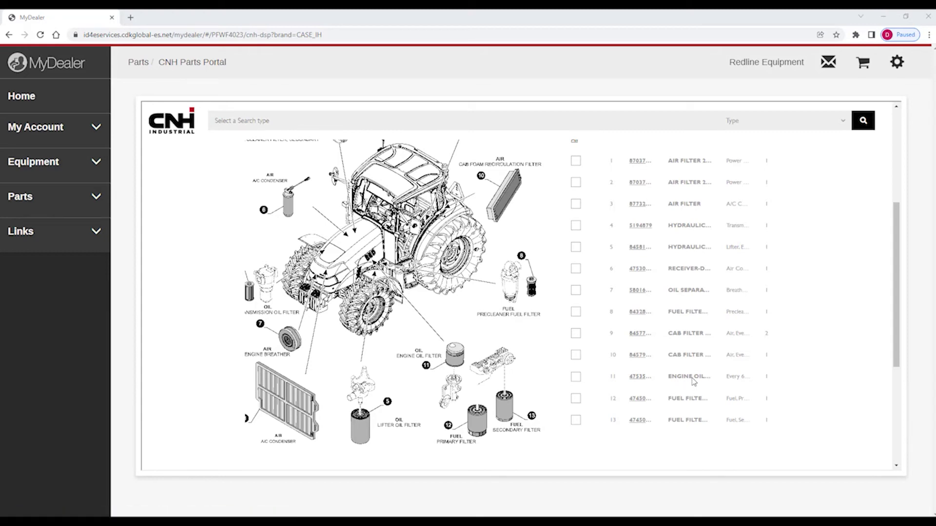
- Add Engine Oil Filter - 30 Microns #47535939 ($24.25) to the cart from its product page
{"action": "left_click", "coordinate": [639, 377]}
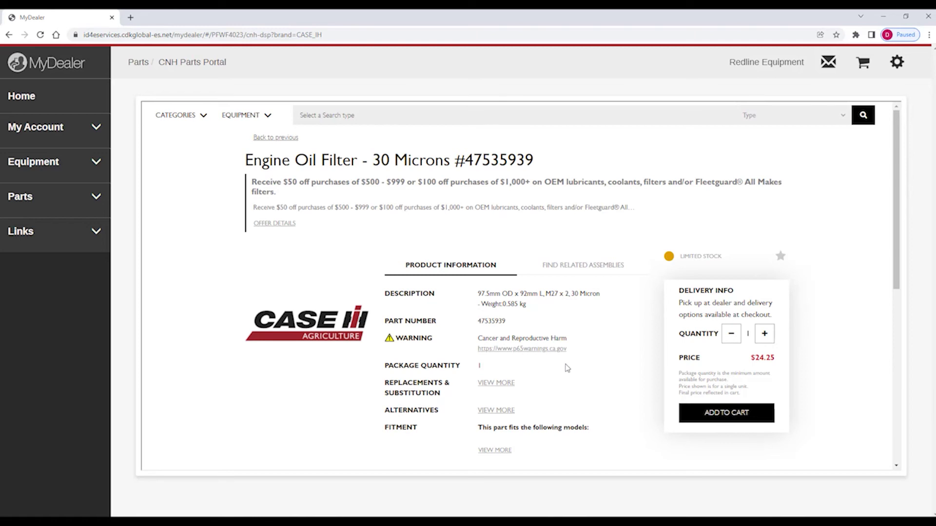
{"action": "left_click", "coordinate": [720, 416]}
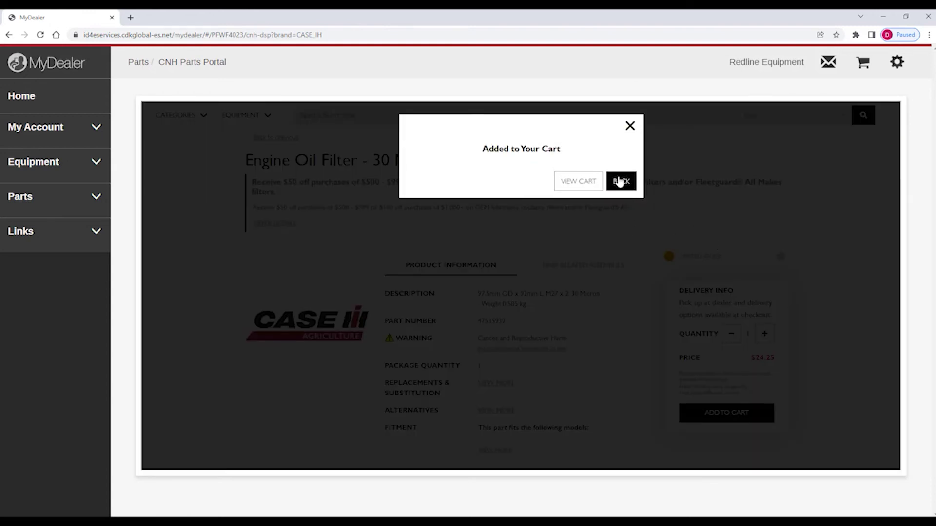
{"action": "left_click", "coordinate": [620, 182]}
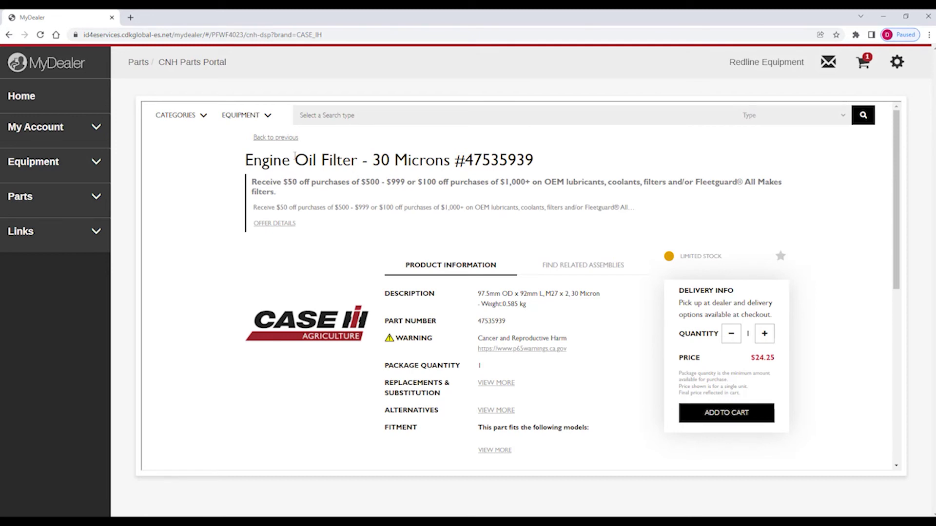
- Back on the filters parts list, add the row 10 cab filter to the cart
{"action": "left_click", "coordinate": [273, 140]}
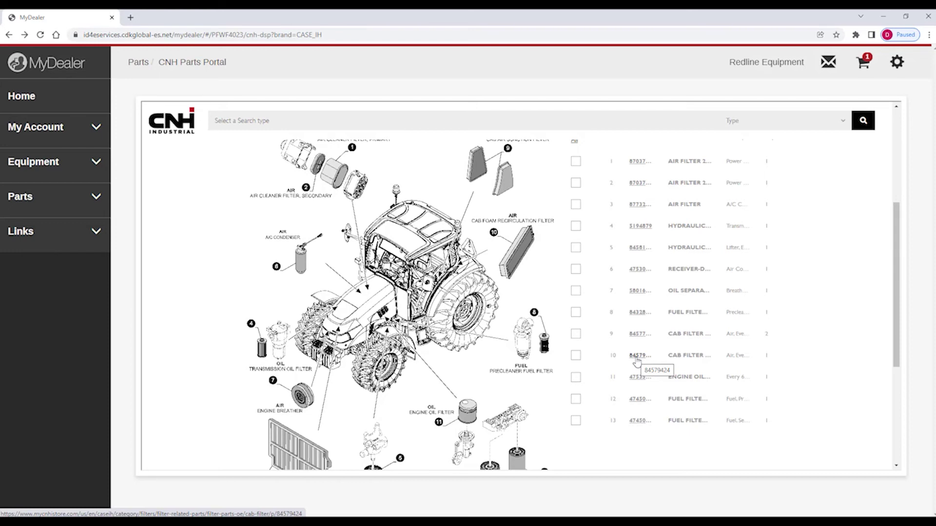
{"action": "left_click", "coordinate": [575, 356]}
{"action": "scroll", "coordinate": [789, 332], "scroll_direction": "up", "scroll_amount": 3}
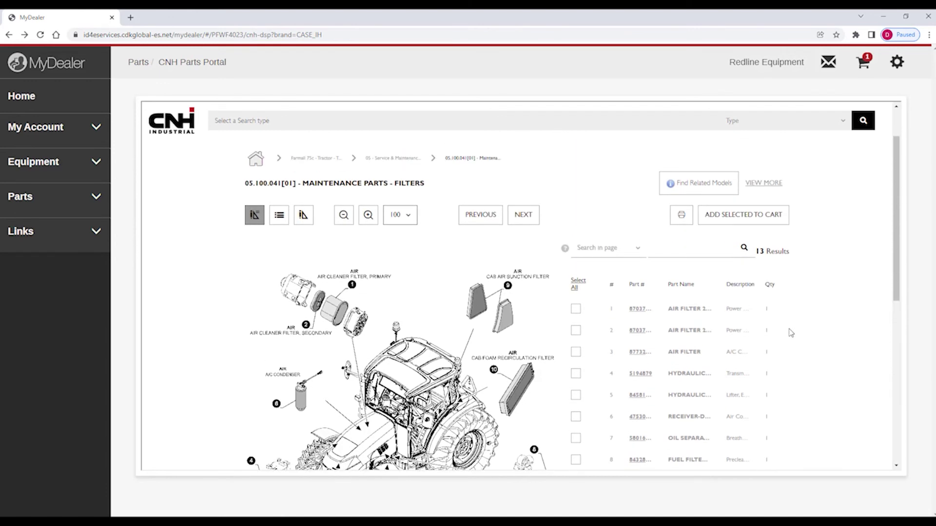
{"action": "scroll", "coordinate": [791, 333], "scroll_direction": "up", "scroll_amount": 1}
{"action": "left_click", "coordinate": [736, 268]}
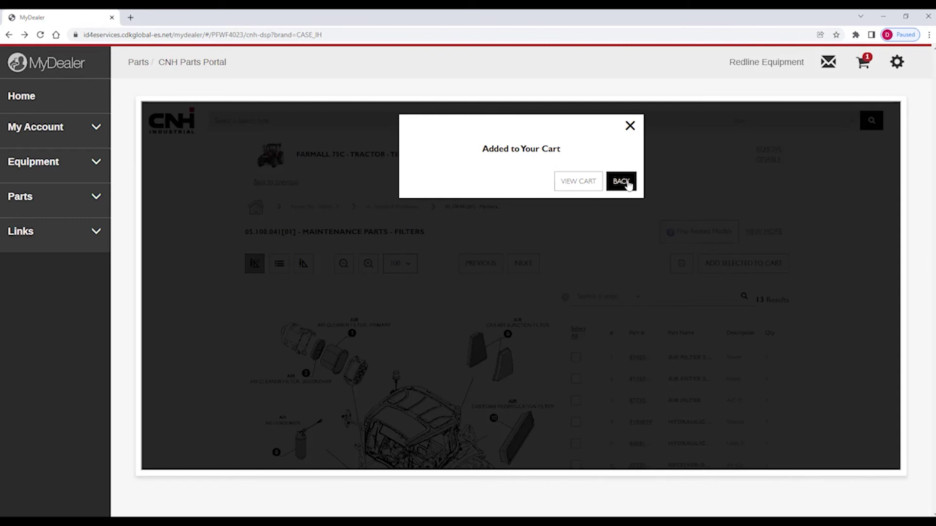
{"action": "left_click", "coordinate": [620, 181]}
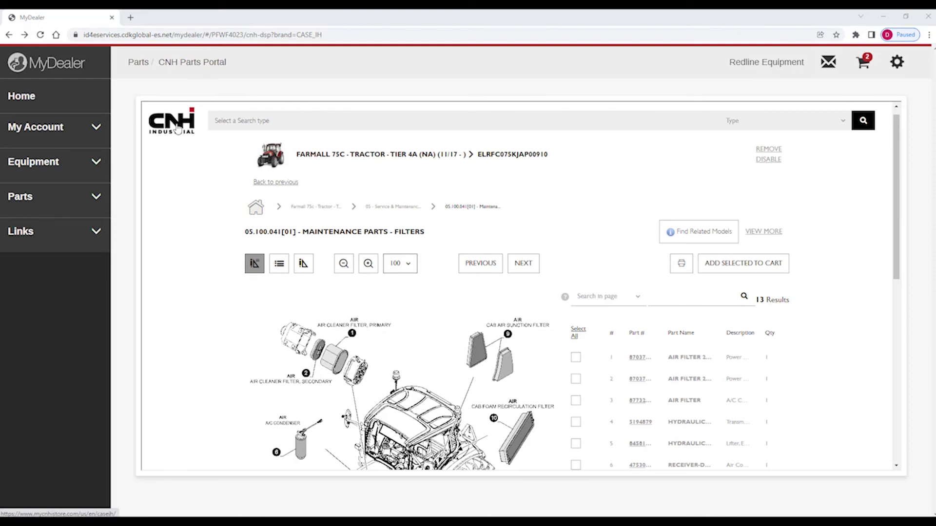
- Search the CNH parts store by model name for 9250, returning six models
{"action": "scroll", "coordinate": [292, 388], "scroll_direction": "down", "scroll_amount": 8}
{"action": "scroll", "coordinate": [292, 388], "scroll_direction": "down", "scroll_amount": 1}
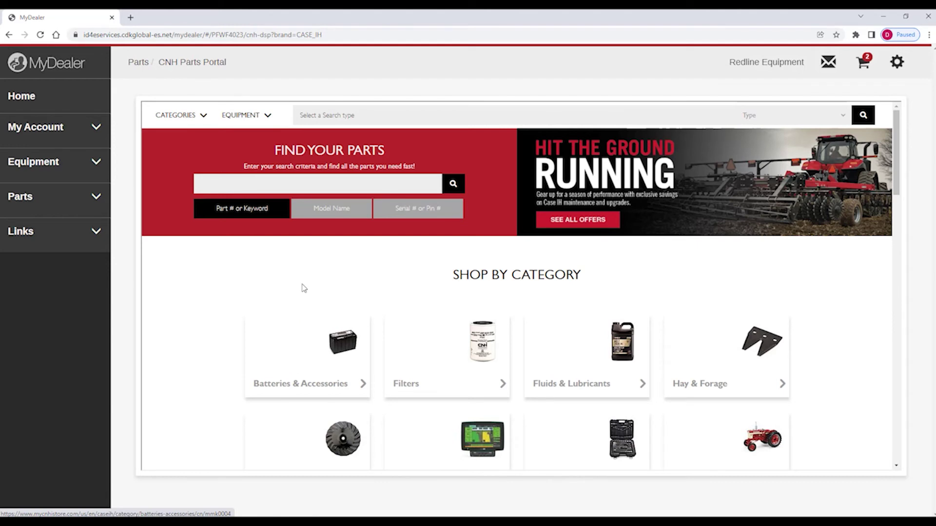
{"action": "left_click", "coordinate": [278, 187]}
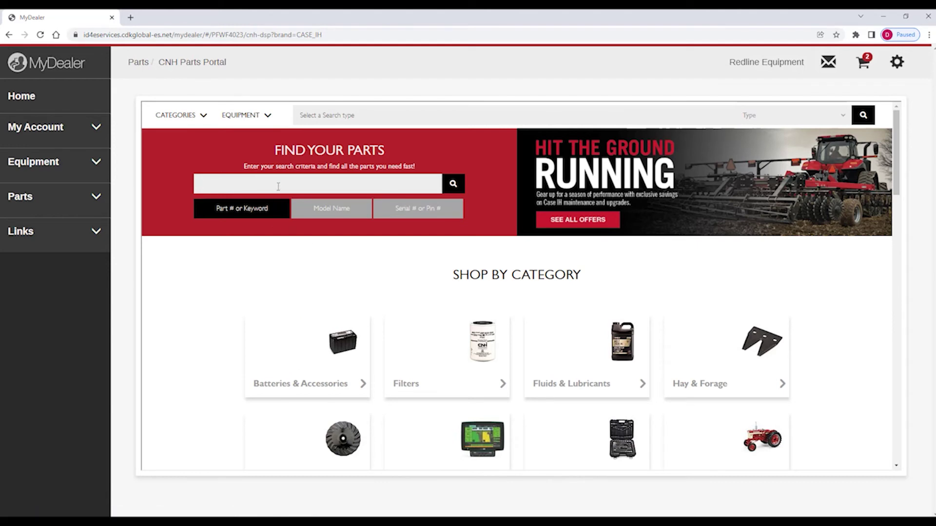
{"action": "left_click", "coordinate": [341, 210]}
{"action": "left_click", "coordinate": [276, 181]}
{"action": "type", "text": "9250"}
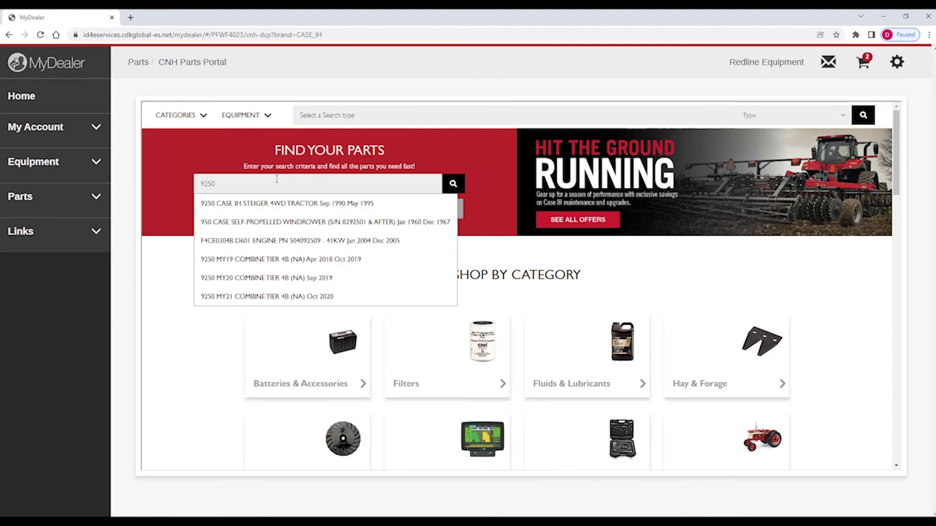
{"action": "left_click", "coordinate": [453, 184]}
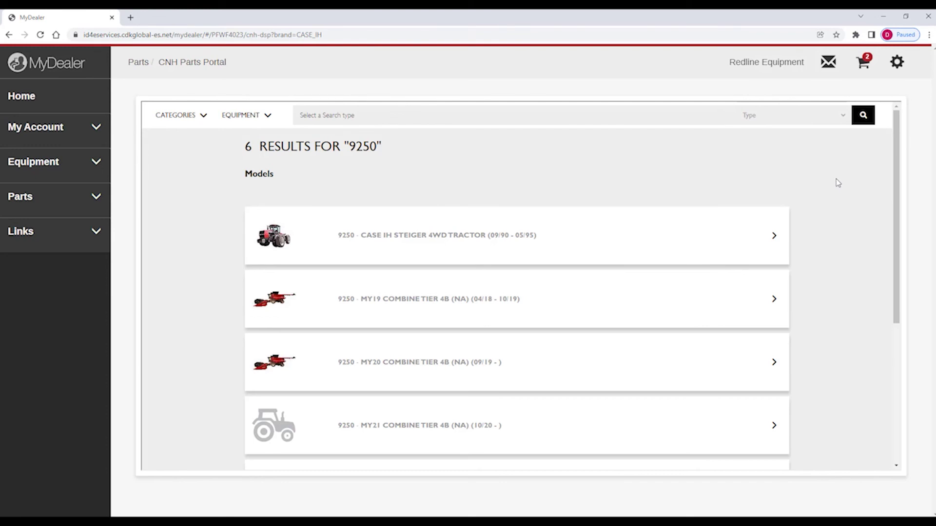
{"action": "scroll", "coordinate": [835, 179], "scroll_direction": "down", "scroll_amount": 3}
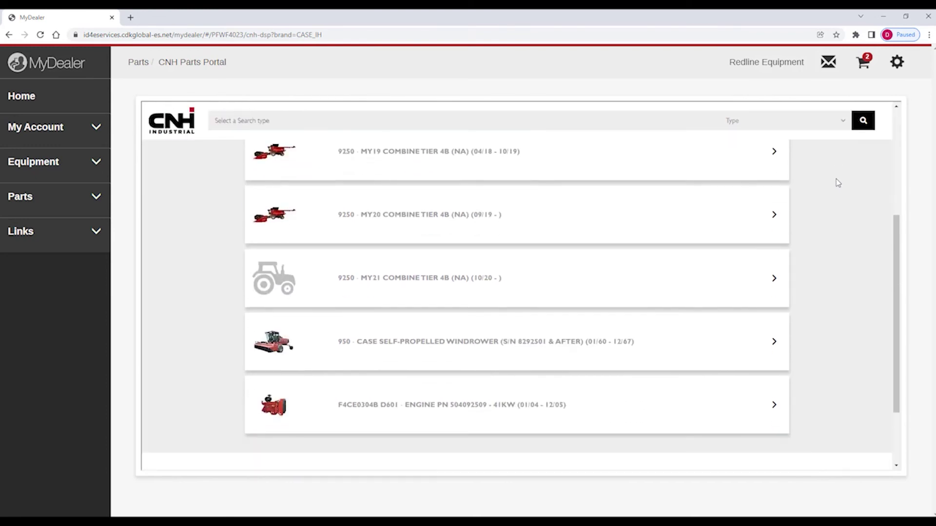
{"action": "scroll", "coordinate": [836, 180], "scroll_direction": "up", "scroll_amount": 2}
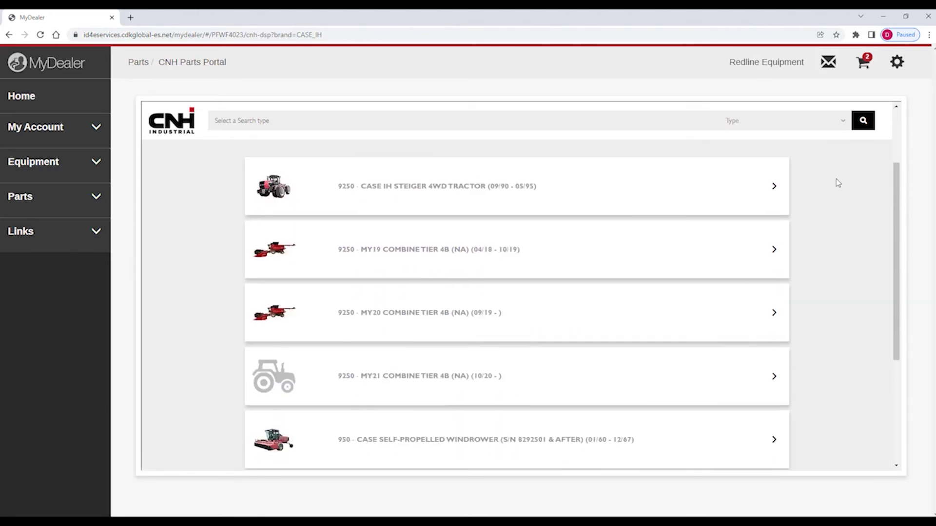
{"action": "left_click", "coordinate": [477, 318]}
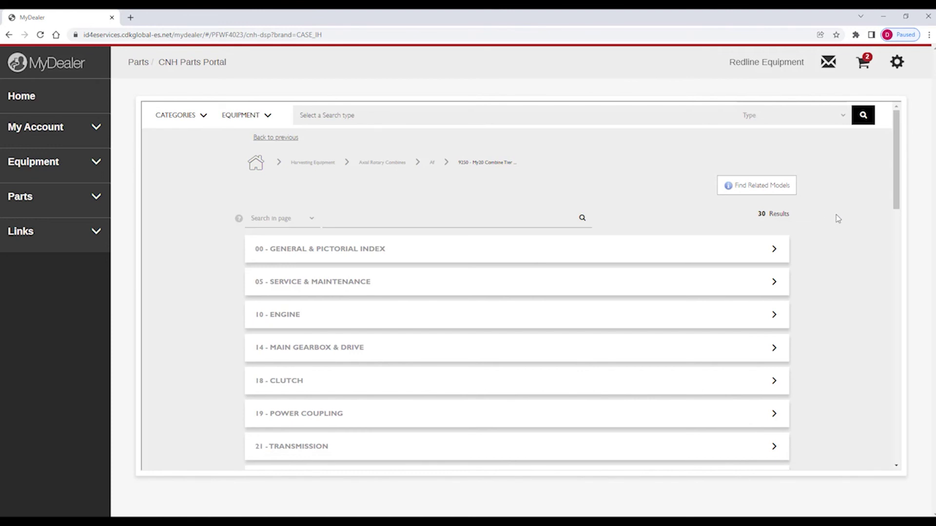
{"action": "scroll", "coordinate": [836, 214], "scroll_direction": "down", "scroll_amount": 4}
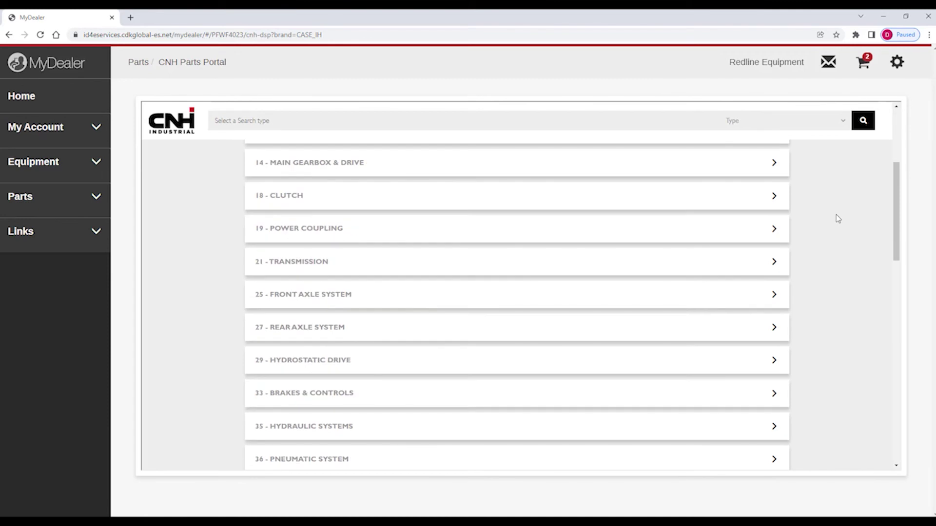
{"action": "scroll", "coordinate": [836, 218], "scroll_direction": "down", "scroll_amount": 8}
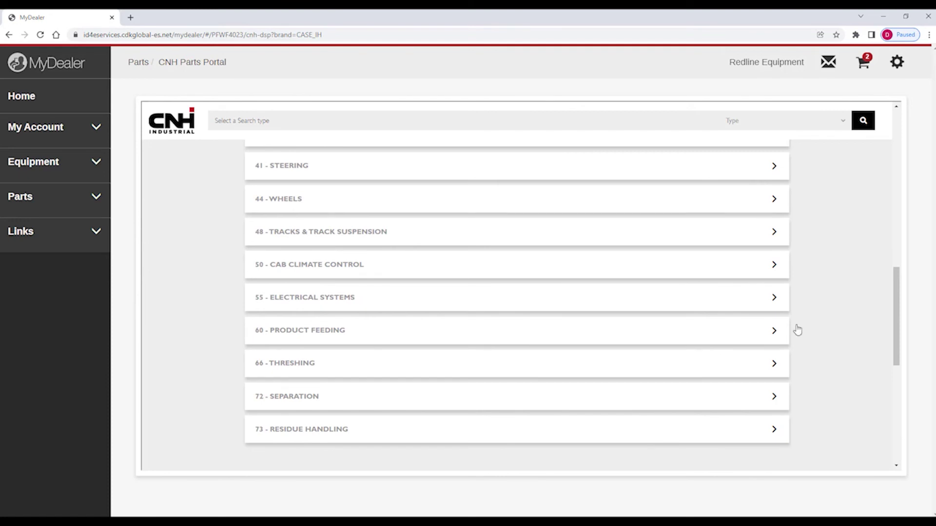
{"action": "left_click", "coordinate": [775, 335]}
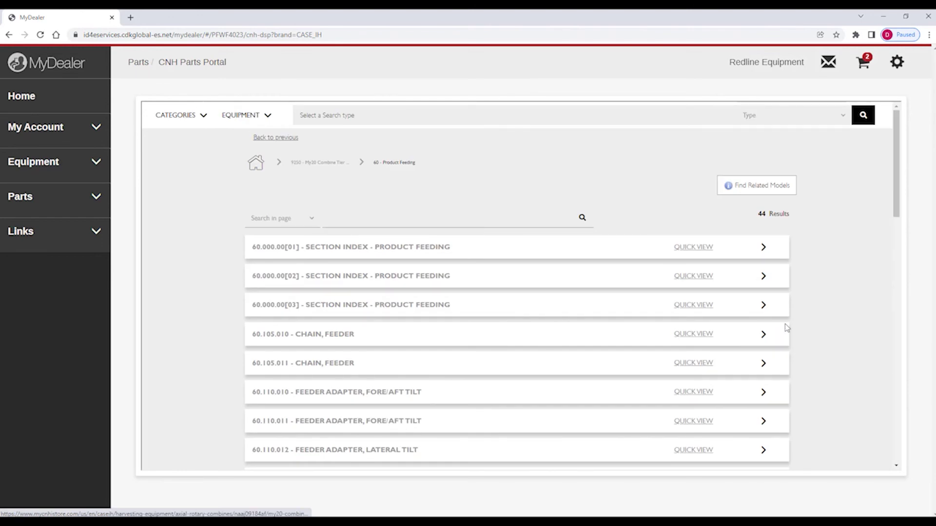
{"action": "scroll", "coordinate": [822, 246], "scroll_direction": "down", "scroll_amount": 1}
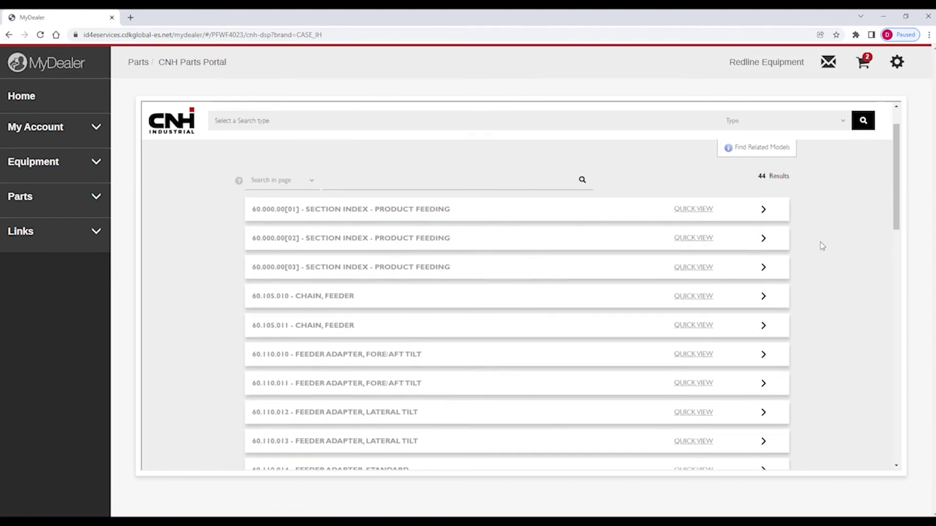
{"action": "scroll", "coordinate": [822, 246], "scroll_direction": "down", "scroll_amount": 1}
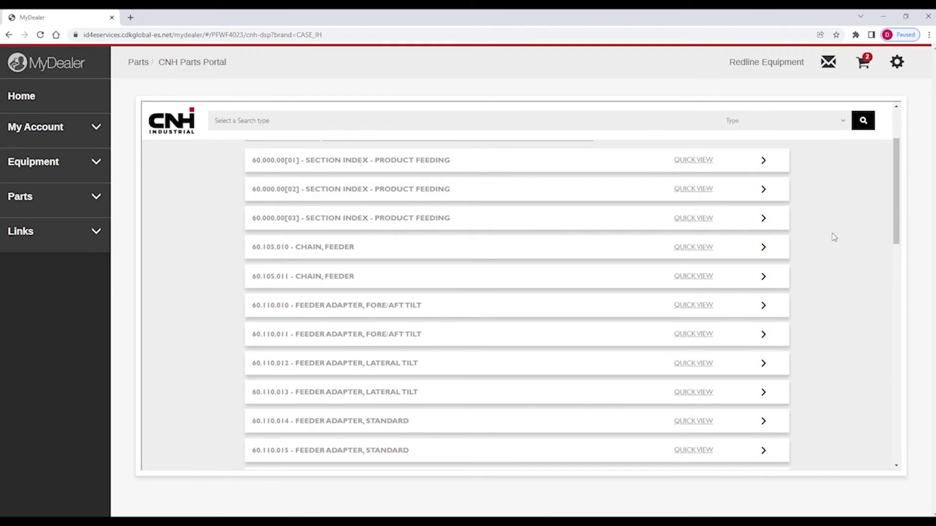
{"action": "scroll", "coordinate": [833, 237], "scroll_direction": "down", "scroll_amount": 2}
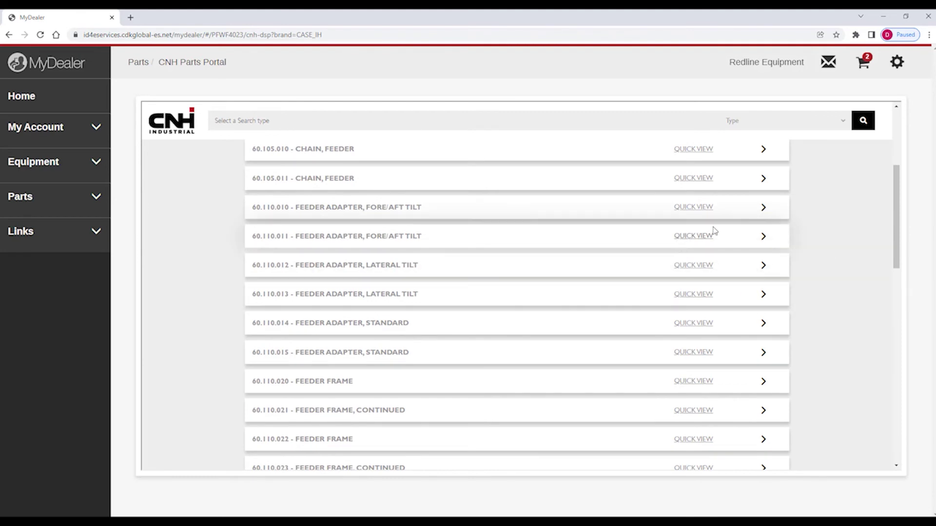
- Open the 60.110.010 Feeder Adapter, Fore/Aft Tilt page and review its diagram and 54 parts
{"action": "left_click", "coordinate": [763, 211]}
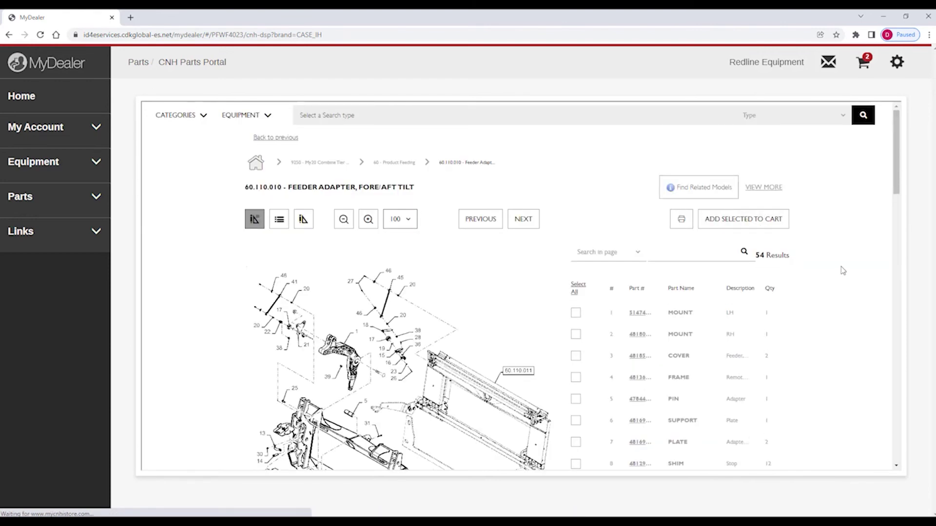
{"action": "scroll", "coordinate": [843, 271], "scroll_direction": "down", "scroll_amount": 3}
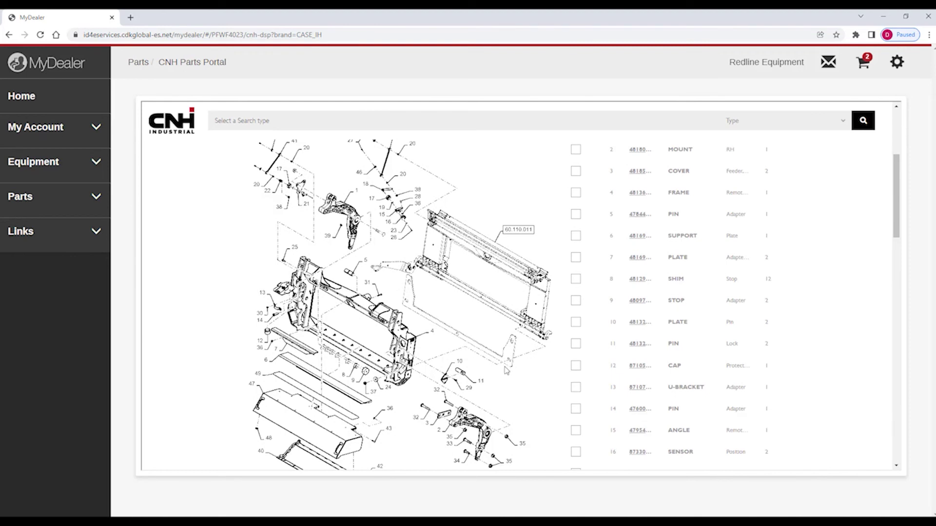
{"action": "scroll", "coordinate": [797, 286], "scroll_direction": "down", "scroll_amount": 2}
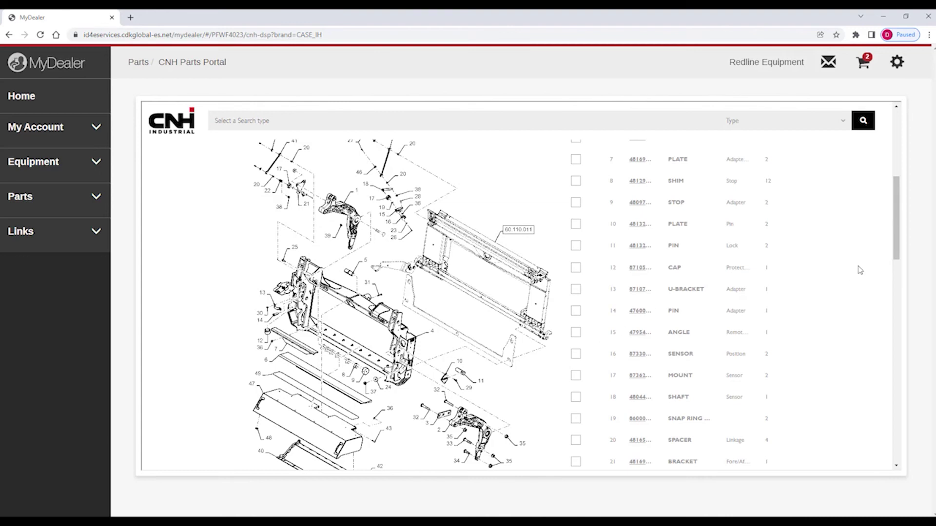
{"action": "scroll", "coordinate": [859, 270], "scroll_direction": "up", "scroll_amount": 7}
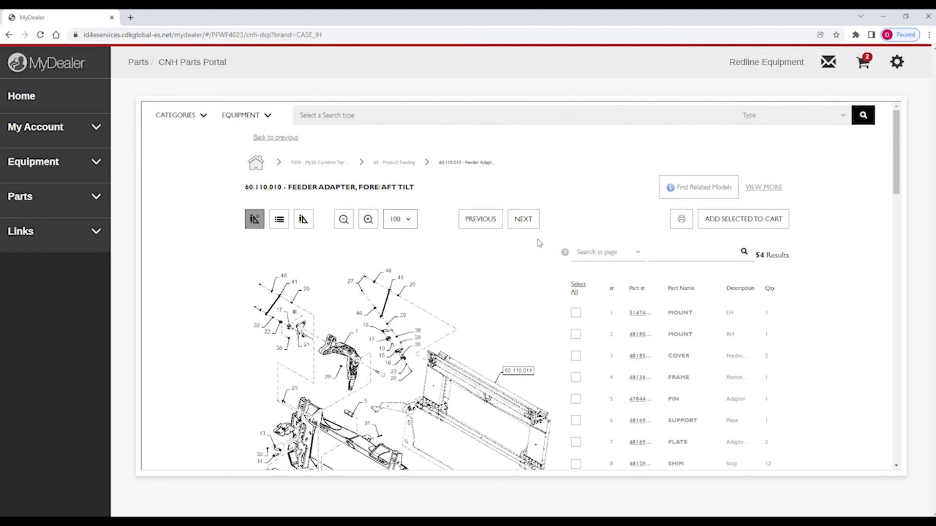
- Open the $63.25 cart, check the cab filter's per-location stock, and list pickup locations
{"action": "left_click", "coordinate": [866, 67]}
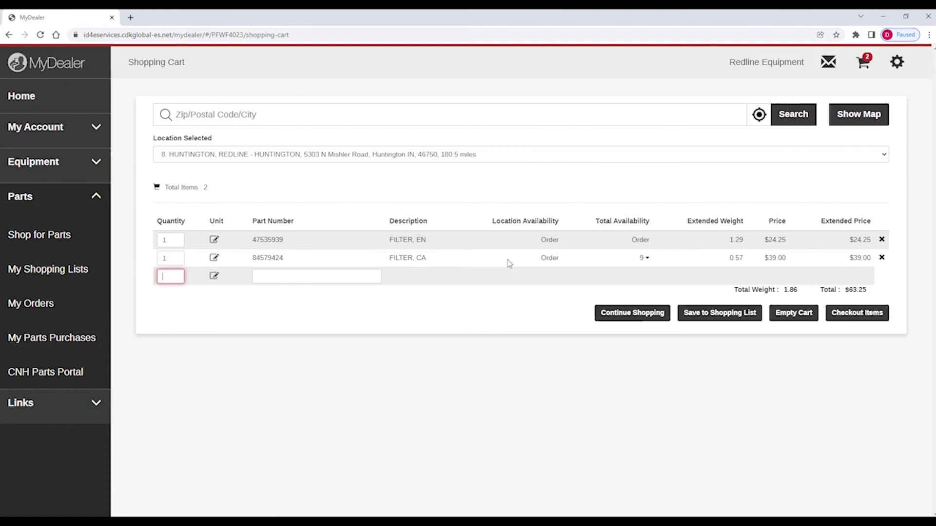
{"action": "left_click", "coordinate": [647, 260]}
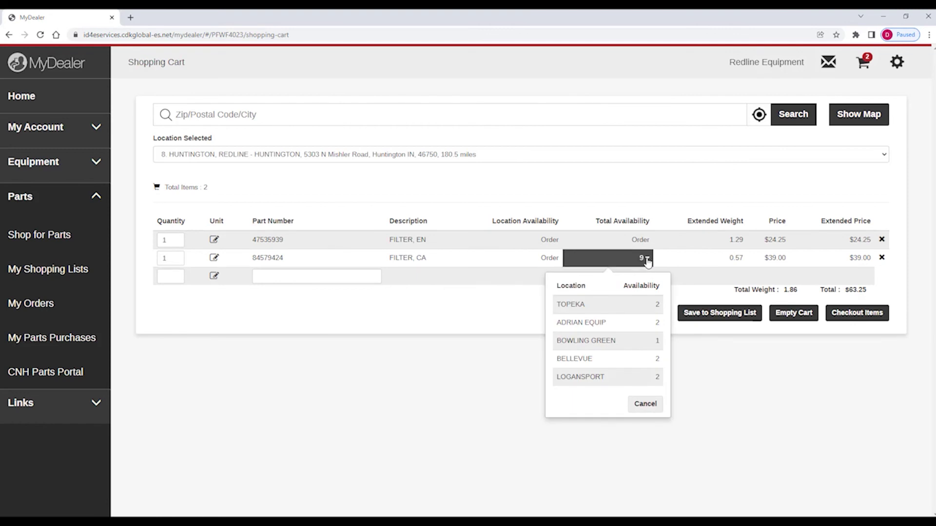
{"action": "left_click", "coordinate": [610, 184]}
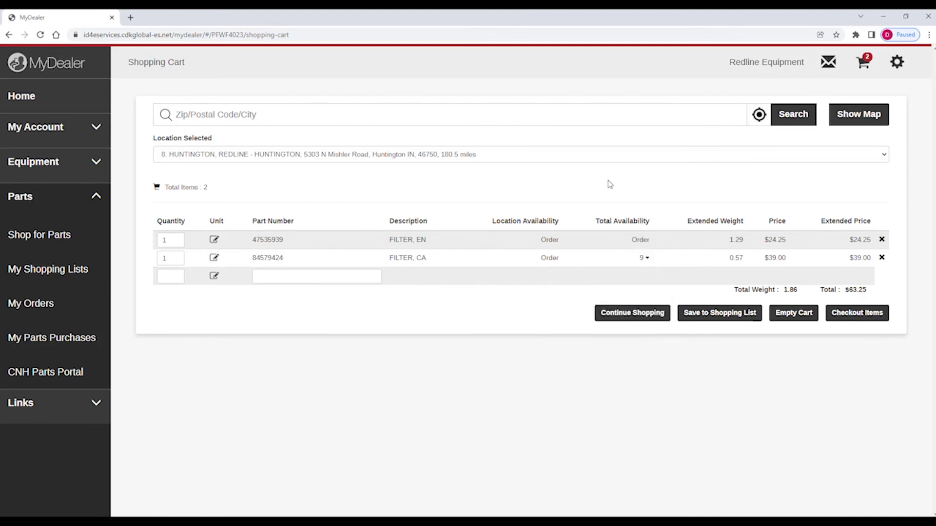
{"action": "left_click", "coordinate": [383, 160]}
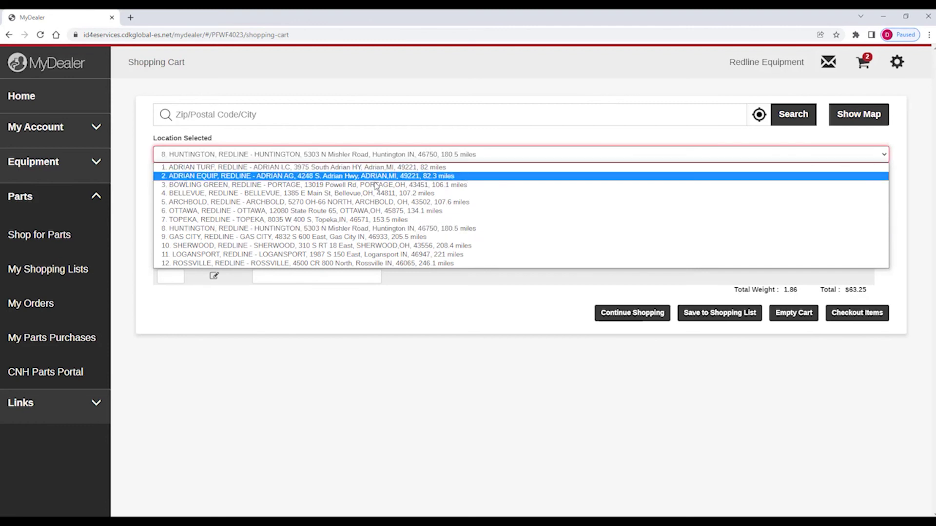
- Switch the cart's pickup location to 7. TOPEKA, then back to 8. HUNTINGTON
{"action": "left_click", "coordinate": [371, 222]}
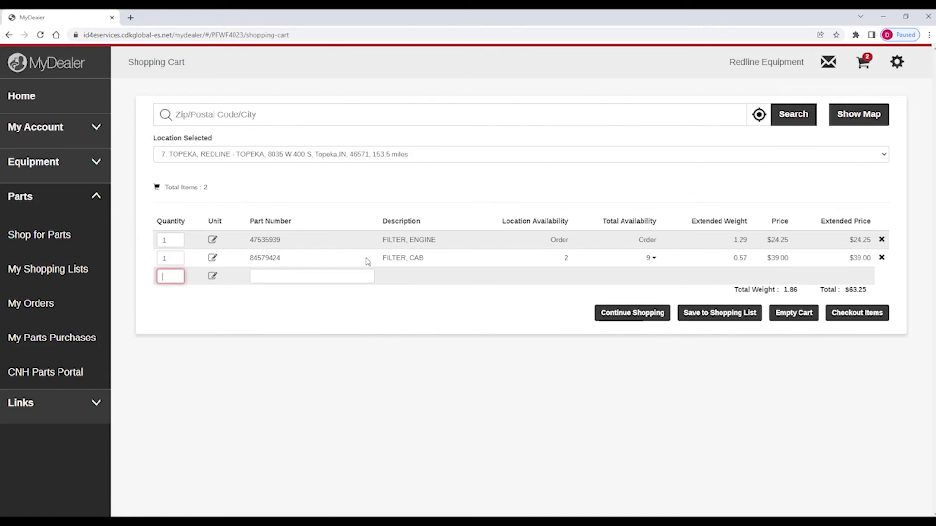
{"action": "left_click", "coordinate": [323, 155]}
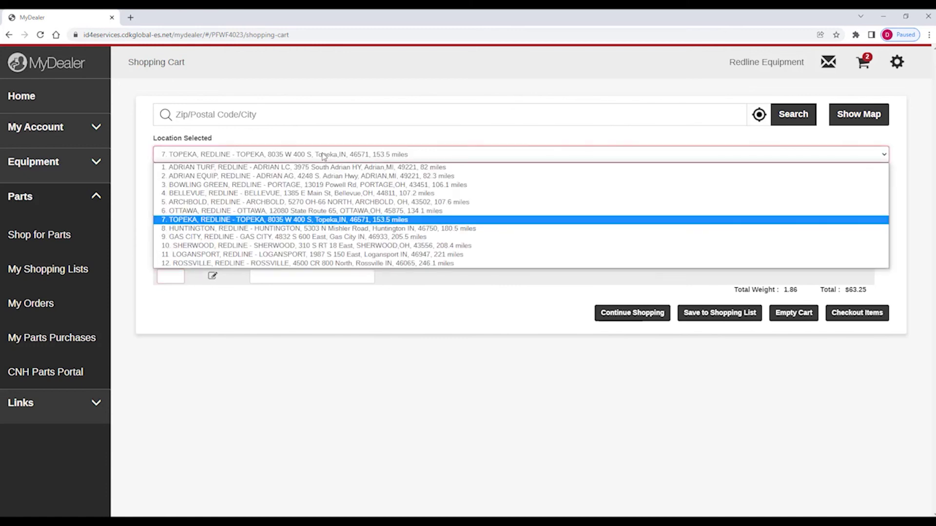
{"action": "left_click", "coordinate": [277, 229]}
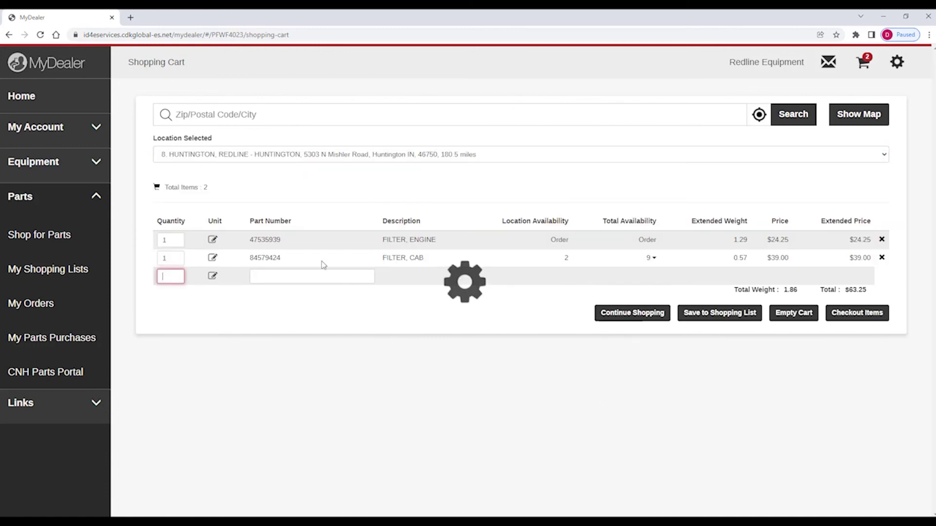
- Check out with comment 'Please have ready for pickup next wednesday', reference 75c, PO 01-06-2022, description 'filters'
{"action": "left_click", "coordinate": [861, 314]}
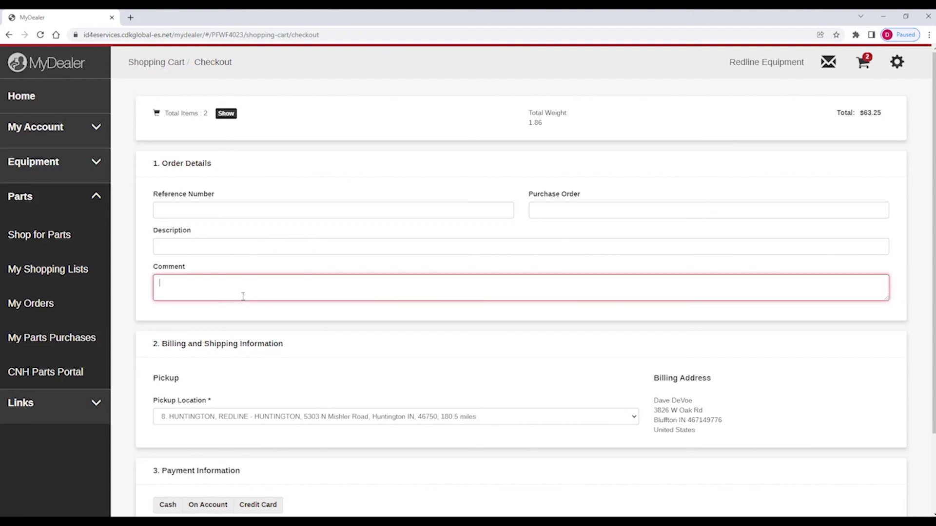
{"action": "type", "text": "Please have ready for pickup next wednesday"}
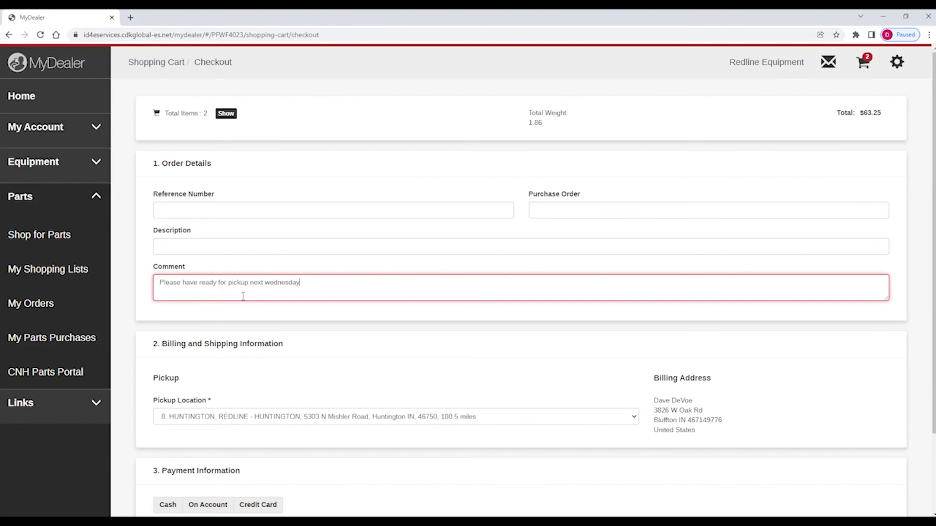
{"action": "left_click", "coordinate": [397, 212]}
{"action": "type", "text": "75c"}
{"action": "left_click", "coordinate": [624, 219]}
{"action": "type", "text": "01-06-2022"}
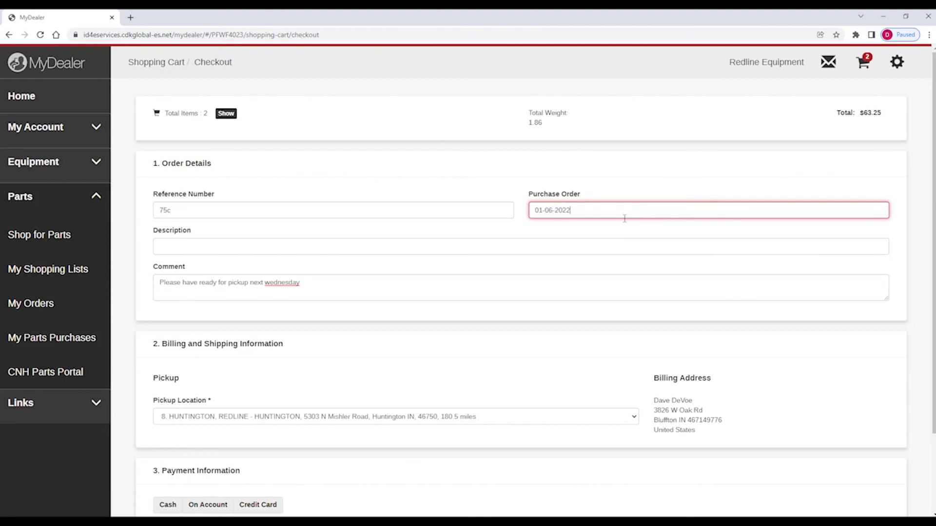
{"action": "left_click", "coordinate": [375, 245]}
{"action": "type", "text": "fil"}
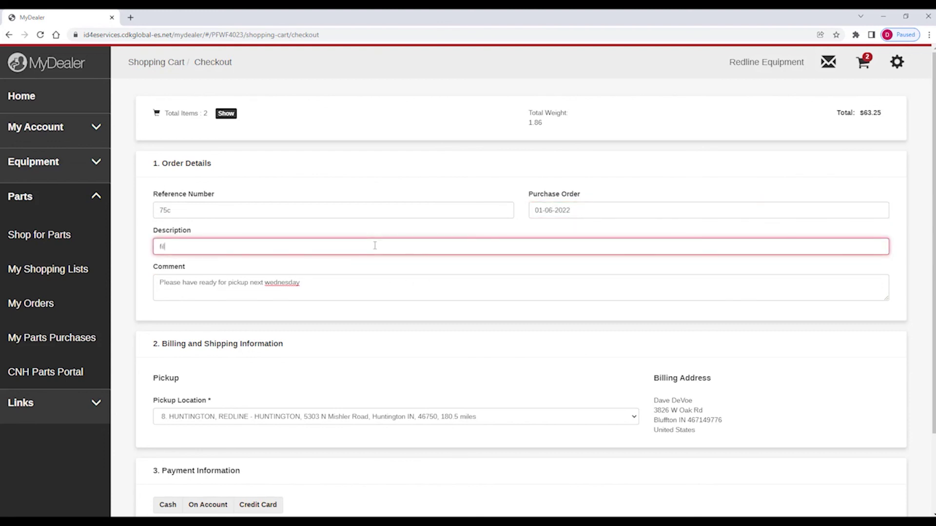
{"action": "type", "text": "ters"}
{"action": "key", "text": "alt+Tab"}
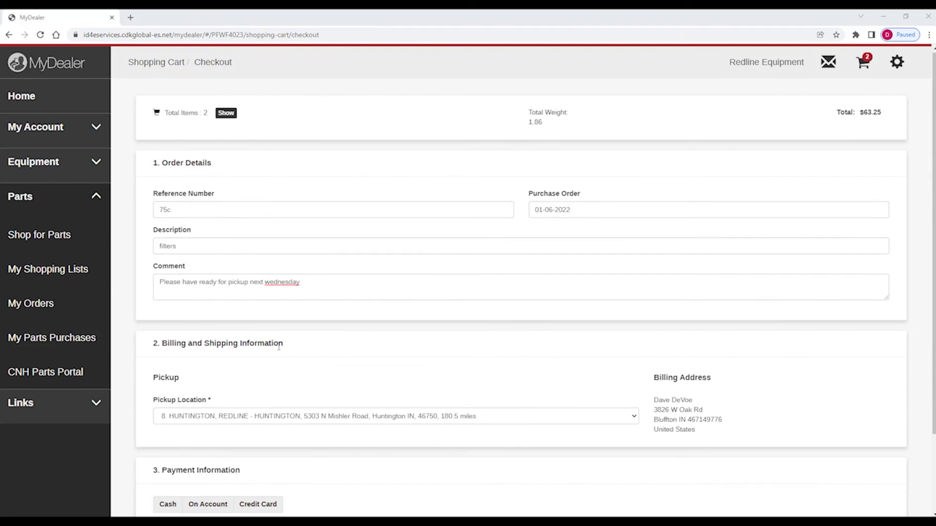
{"action": "scroll", "coordinate": [234, 317], "scroll_direction": "down", "scroll_amount": 2}
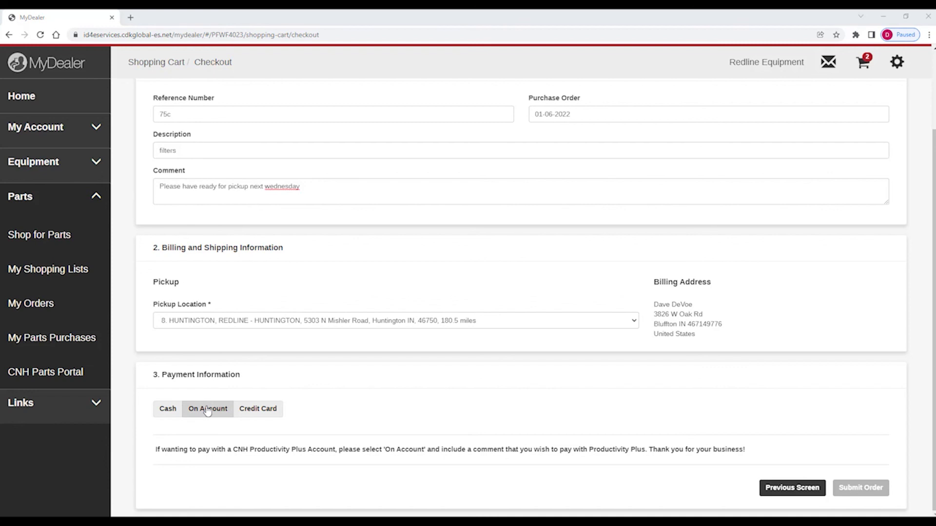
- Append 'Please put this on my CNH prod plus card' to the comment and select Credit Card payment
{"action": "left_click", "coordinate": [337, 187]}
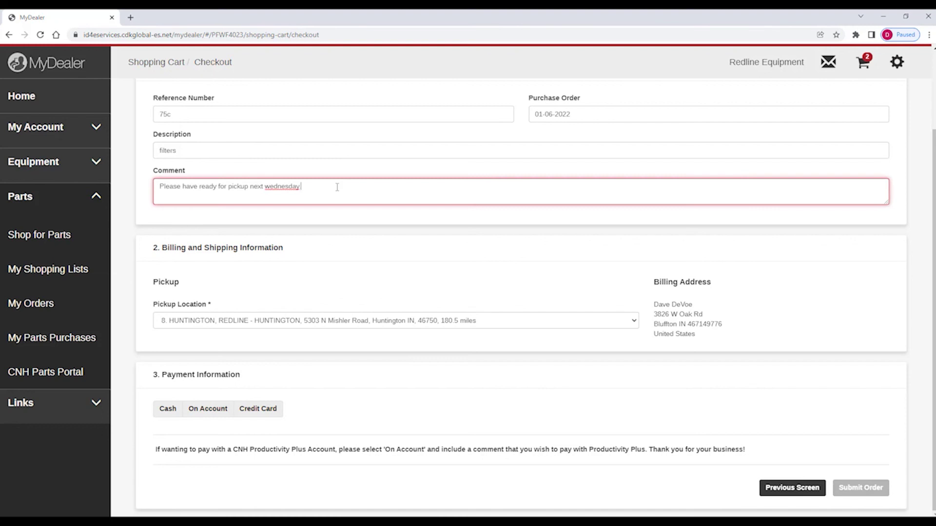
{"action": "type", "text": "Please put this on my CNH prod plus card"}
{"action": "key", "text": "alt+Tab"}
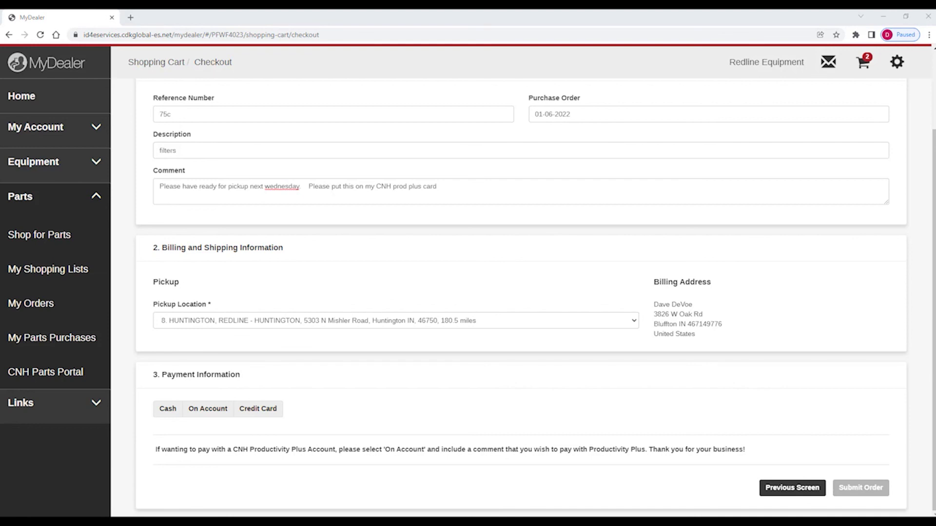
{"action": "left_click", "coordinate": [260, 410]}
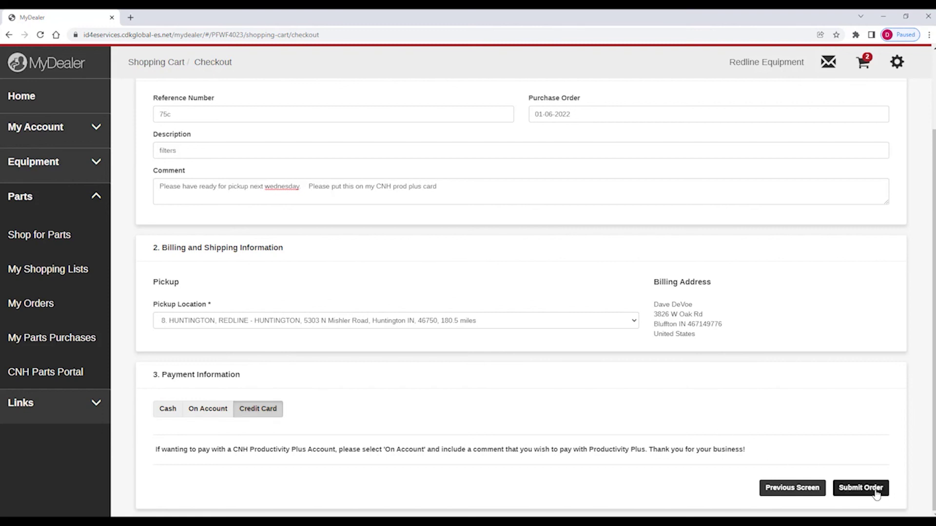
- Submit the order to bring up the secure credit-card payment form
{"action": "left_click", "coordinate": [861, 488]}
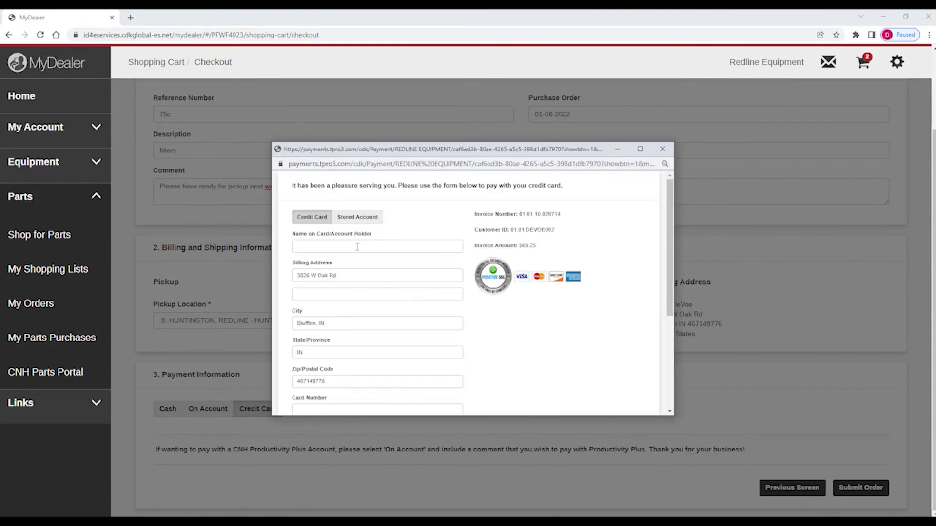
{"action": "scroll", "coordinate": [392, 292], "scroll_direction": "down", "scroll_amount": 2}
{"action": "scroll", "coordinate": [394, 296], "scroll_direction": "down", "scroll_amount": 1}
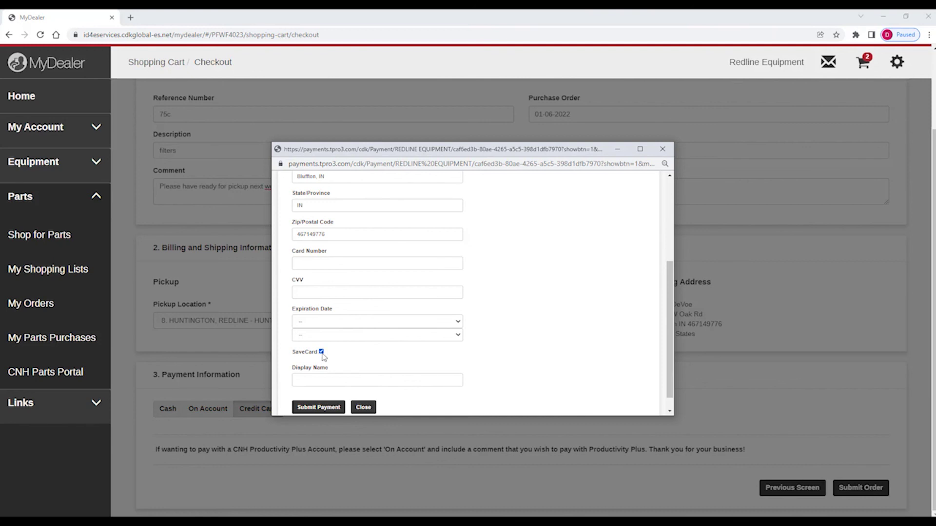
- Name the saved card 'my mastercard' in the Display Name field
{"action": "left_click", "coordinate": [323, 381]}
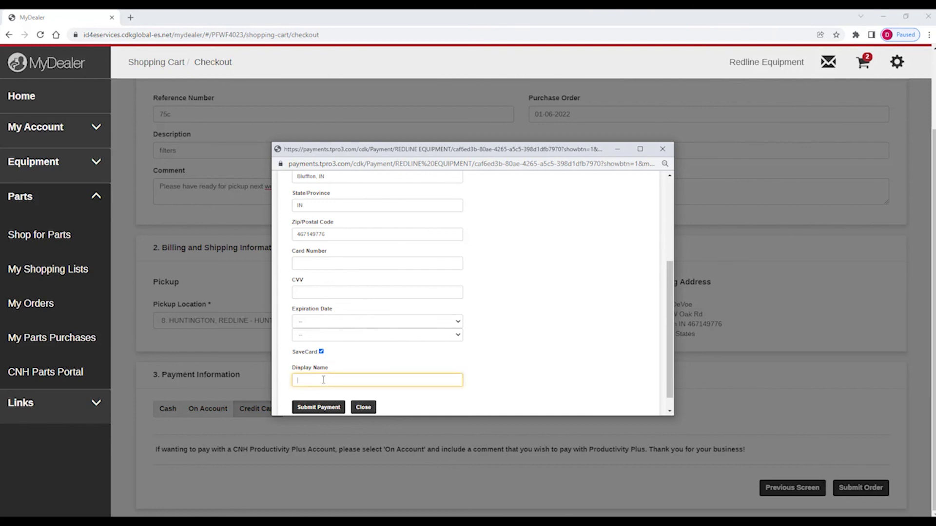
{"action": "type", "text": "my mastercard"}
{"action": "scroll", "coordinate": [390, 373], "scroll_direction": "down", "scroll_amount": 1}
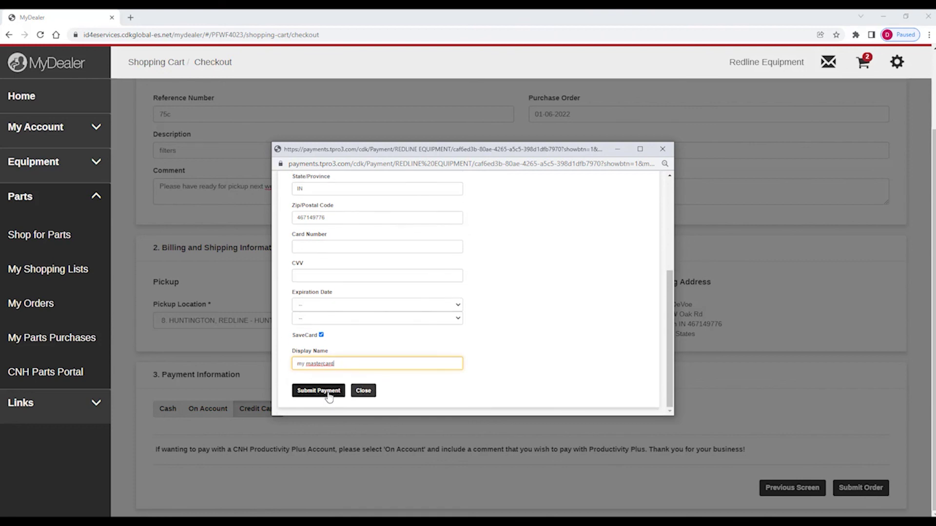